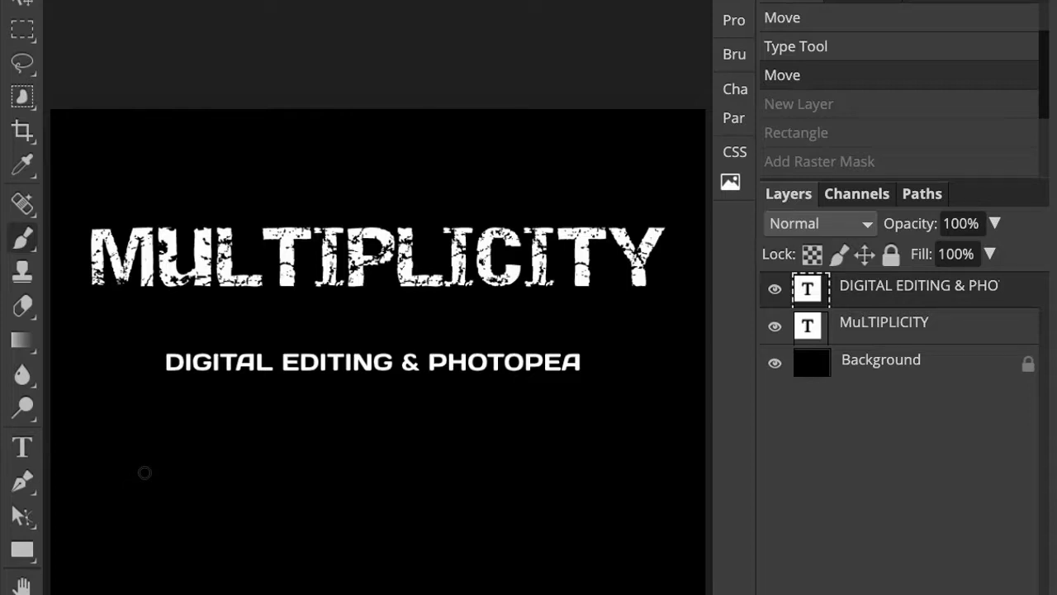
Step: Hide the MuLTIPLICITY and DIGITAL EDITING & PHOTOPEA text layers
left_click(775, 331)
left_click(774, 289)
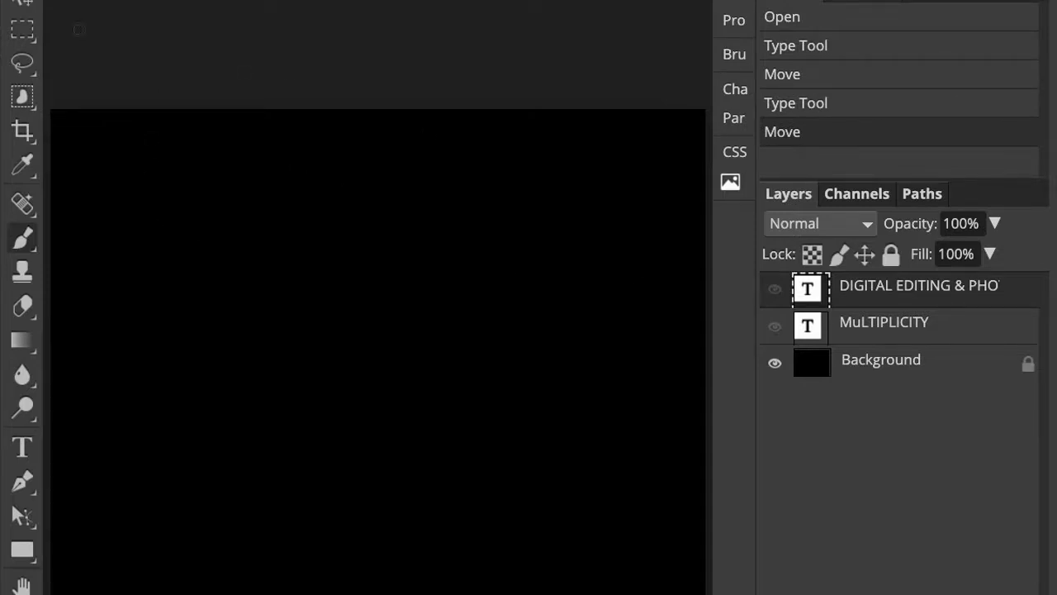
Step: Create a new 11 by 8.5 inch, 72 DPI project named Lastname_Multiplicity
left_click(23, 0)
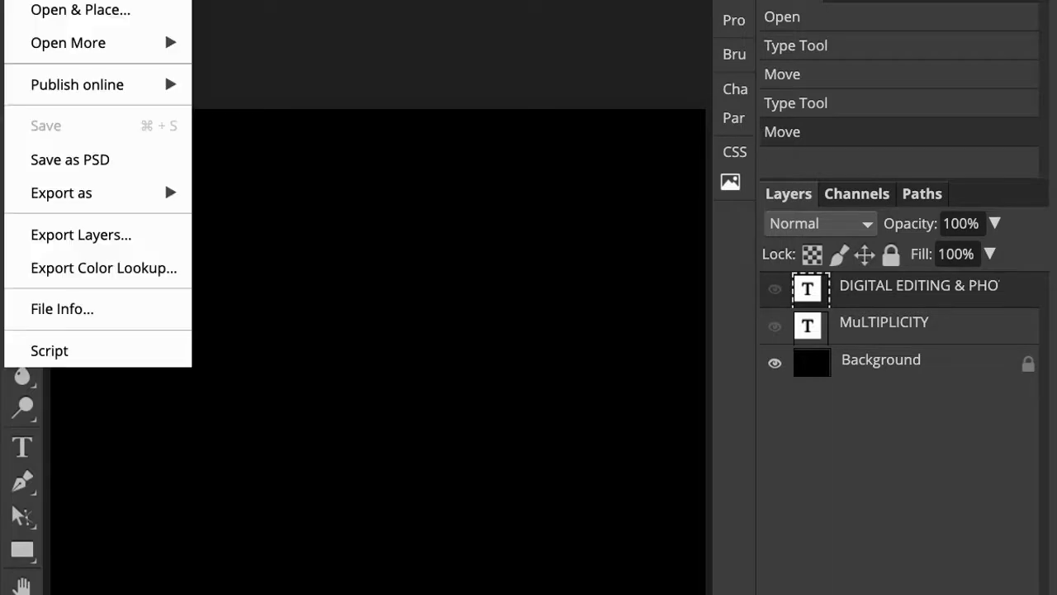
left_click(46, 0)
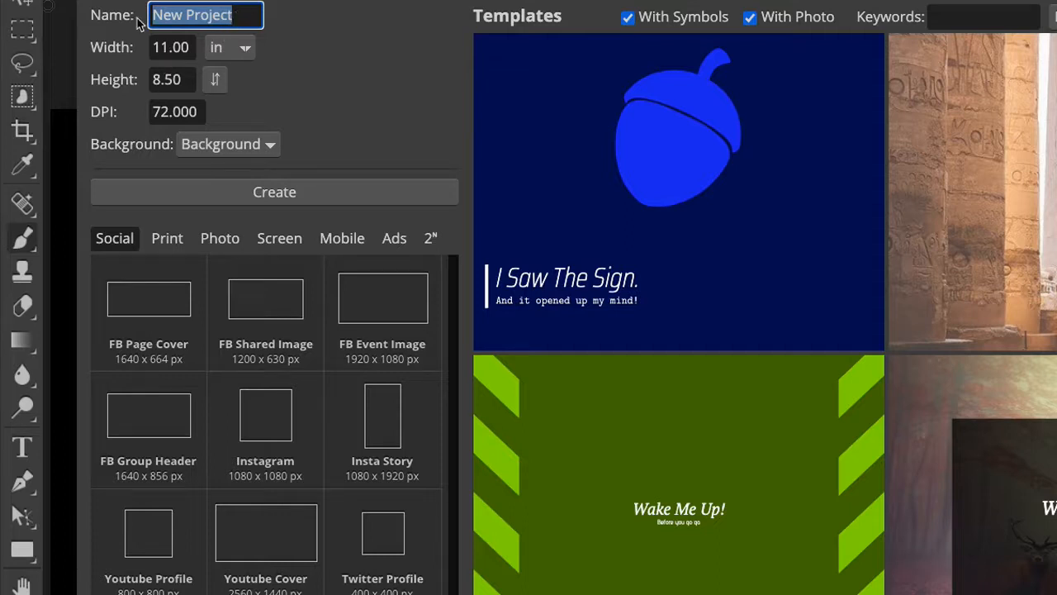
type("Last")
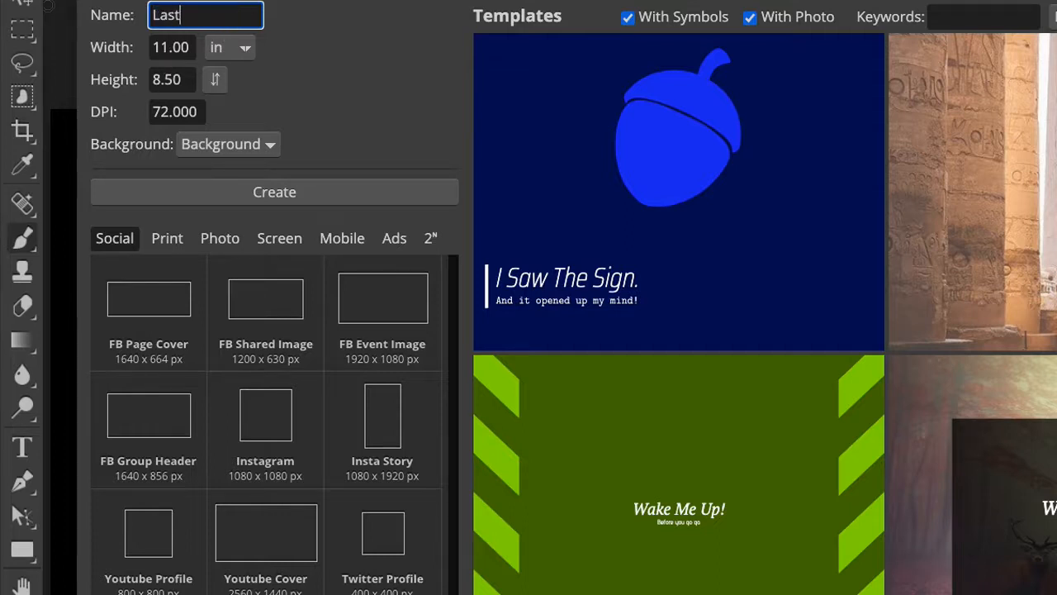
type("name_Multipl")
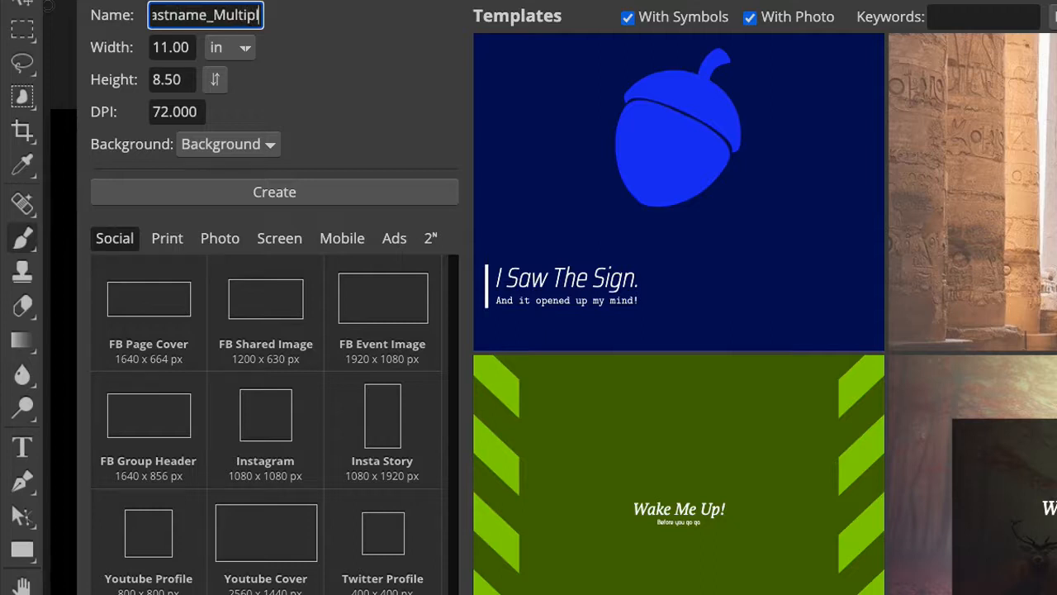
type("icity")
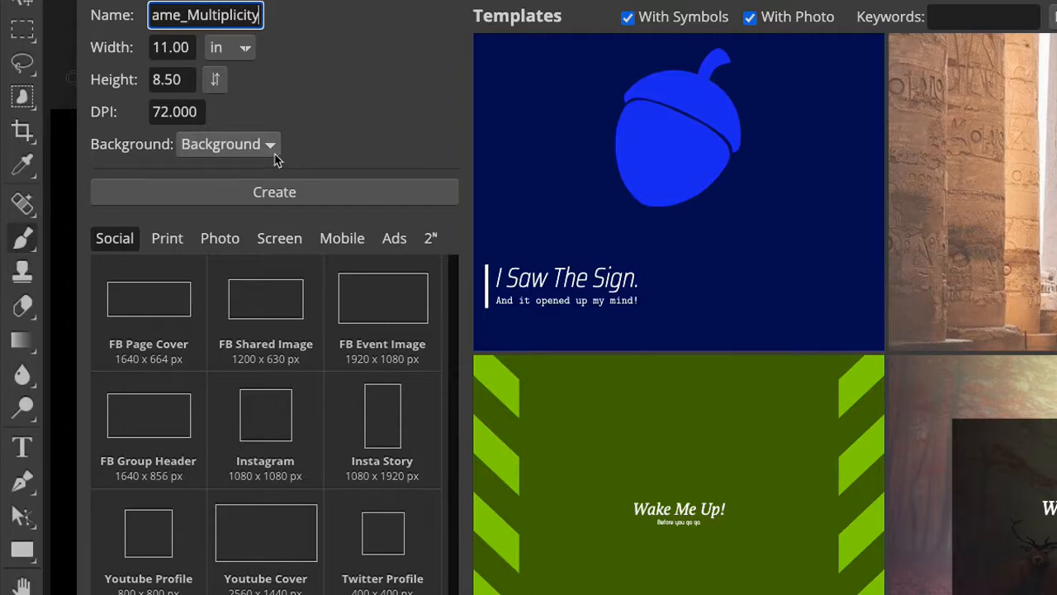
left_click(320, 197)
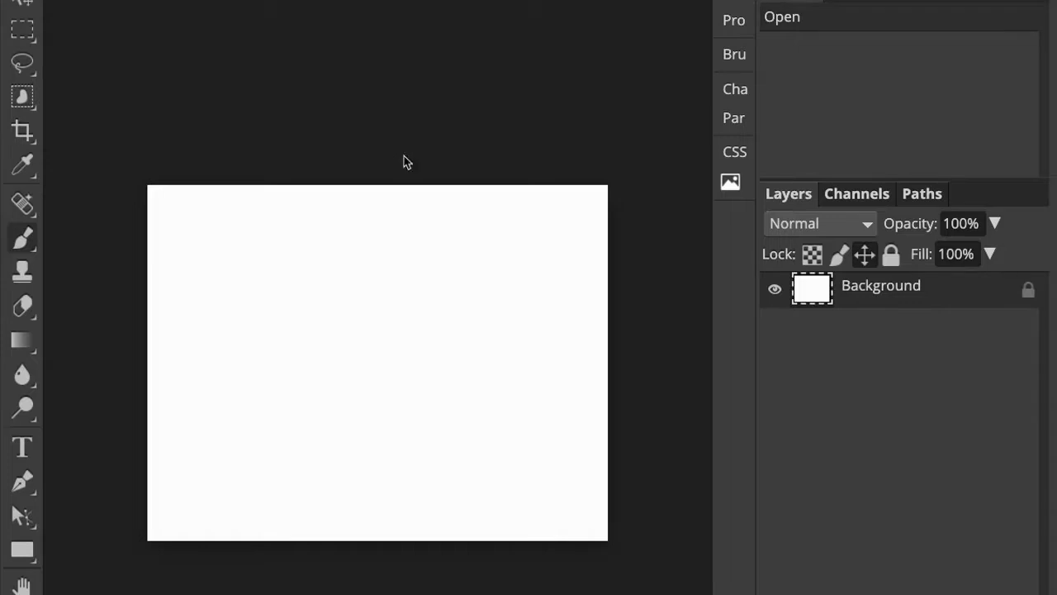
Step: Open and place the eight classroom photos, IMG_1119 through IMG_1186, from Downloads into the project as layers
key("ctrl+plus")
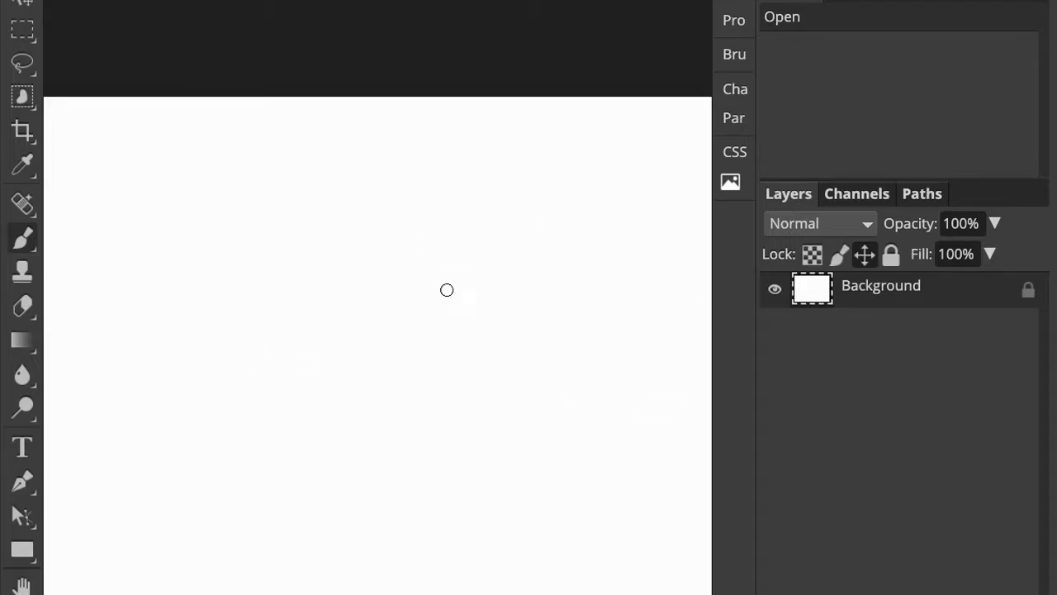
left_click(23, 0)
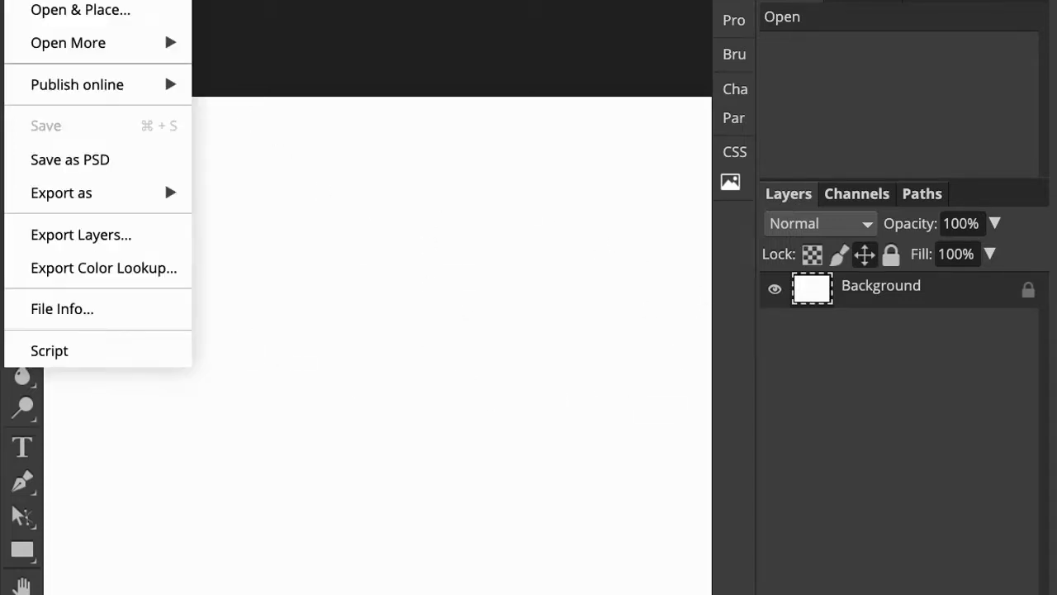
left_click(101, 12)
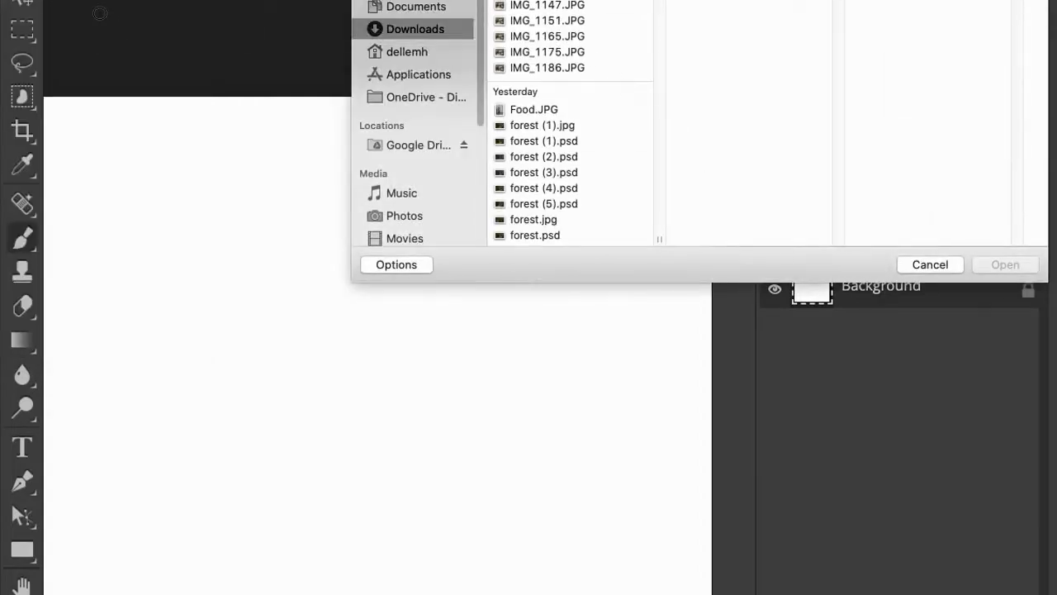
left_click(555, 0)
left_click(556, 0)
left_click(558, 6)
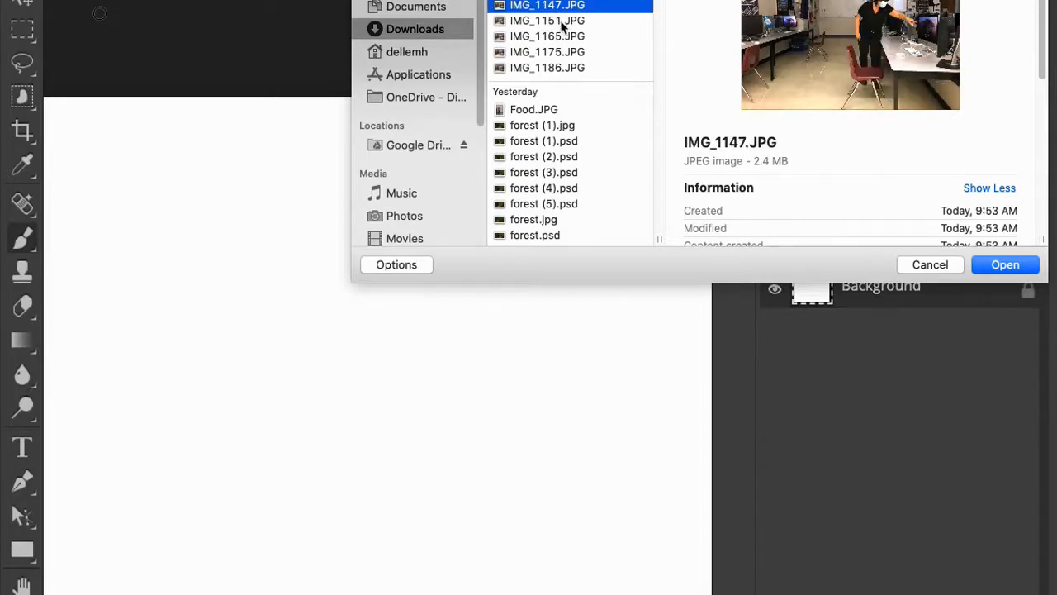
left_click(562, 22)
left_click(568, 38)
left_click(572, 52)
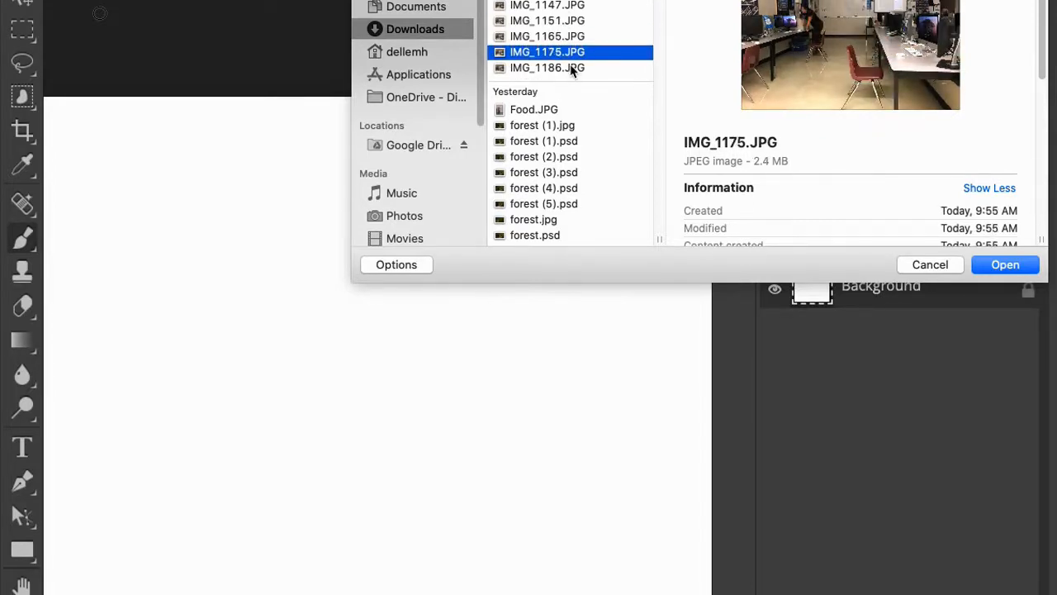
left_click(572, 71)
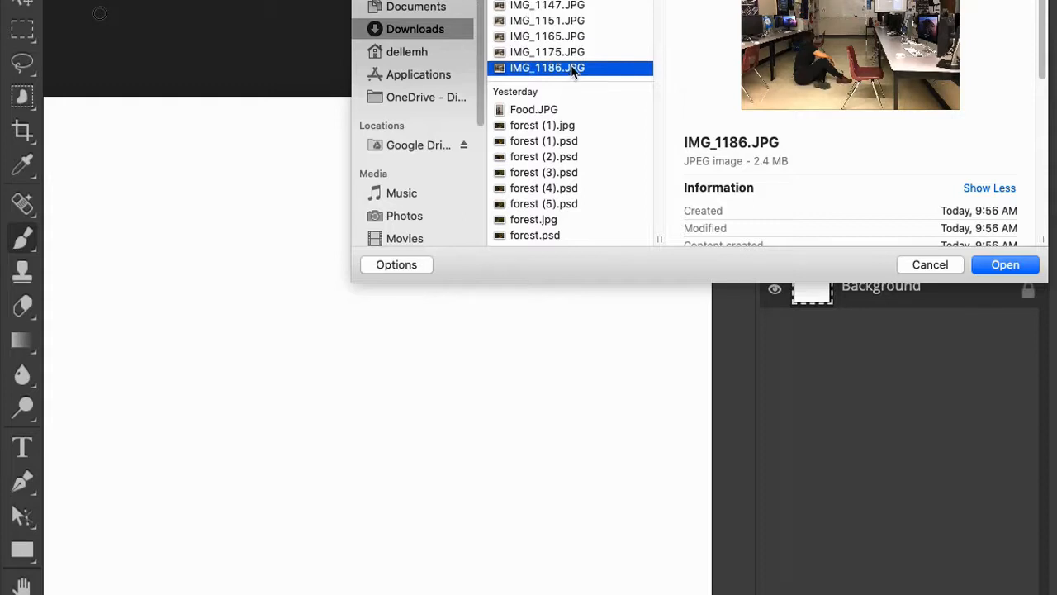
left_click(569, 1, "shift")
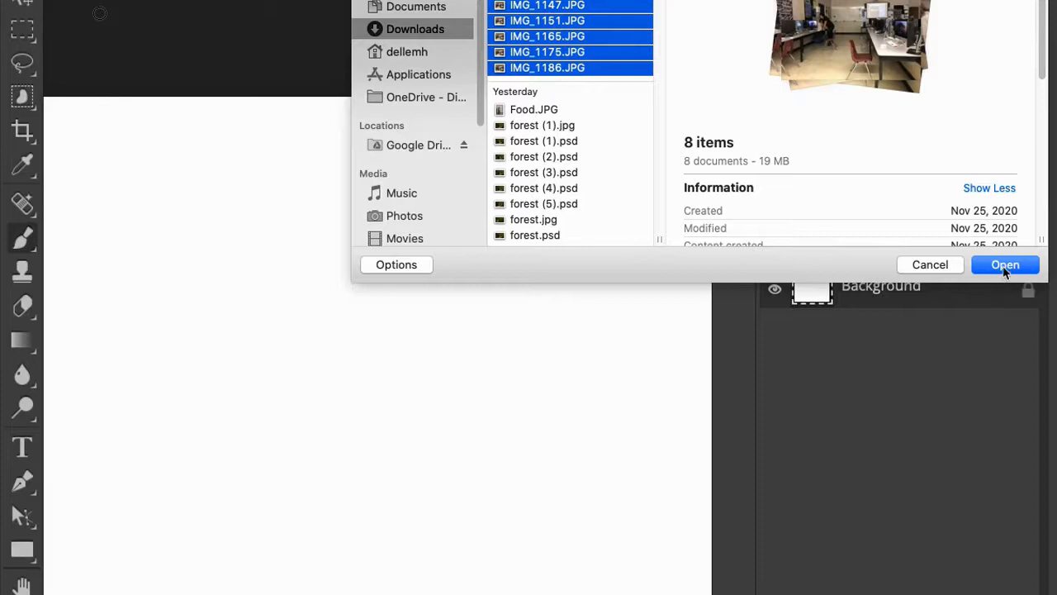
left_click(1005, 265)
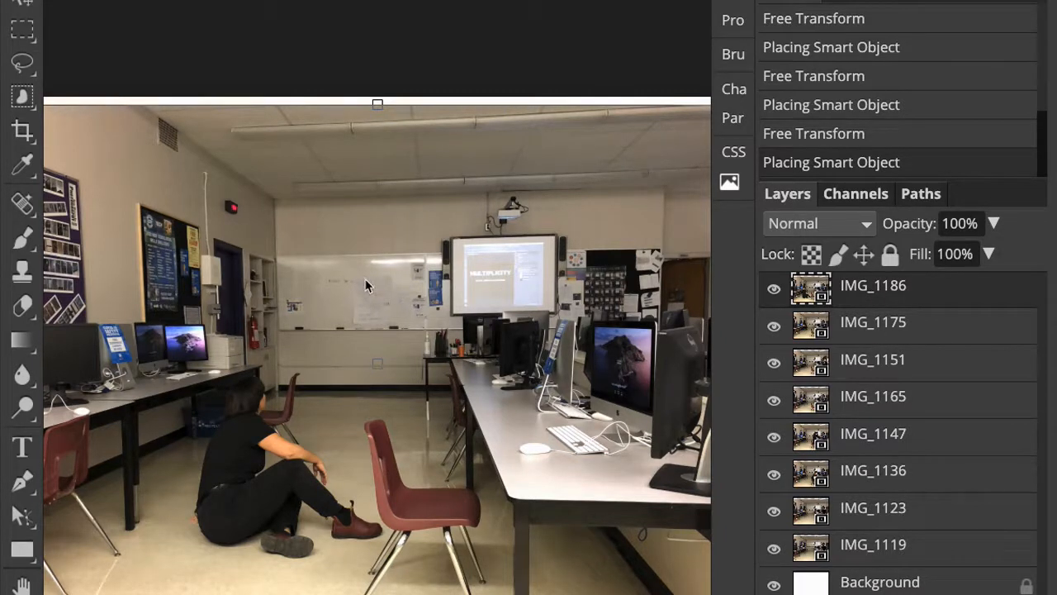
Step: Compare the poses in the photos by switching the IMG_1186 and IMG_1175 layers off and back on
left_click(775, 290)
left_click(775, 329)
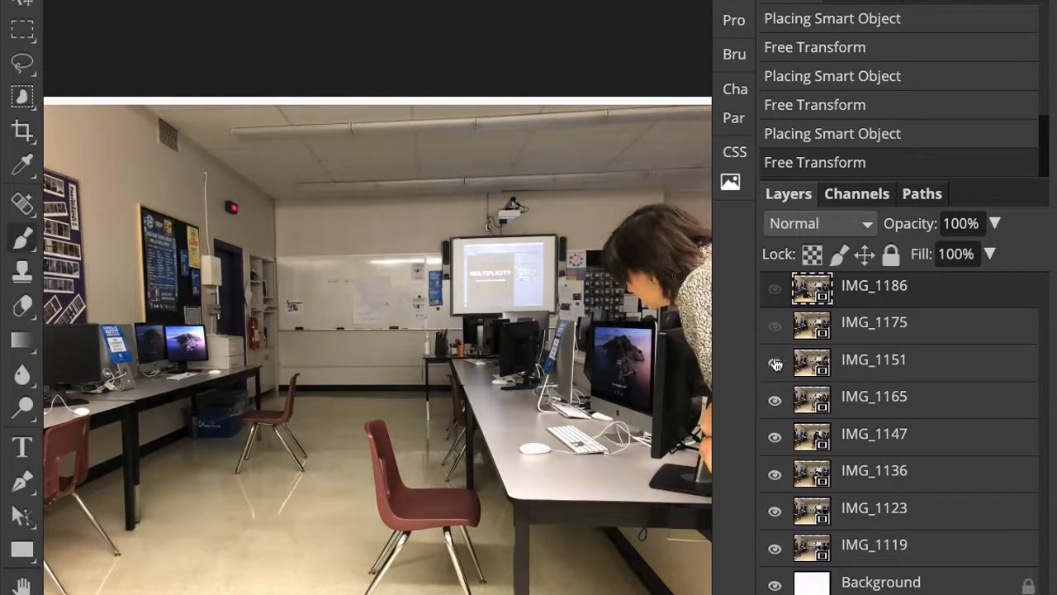
left_click(777, 333)
left_click(777, 292)
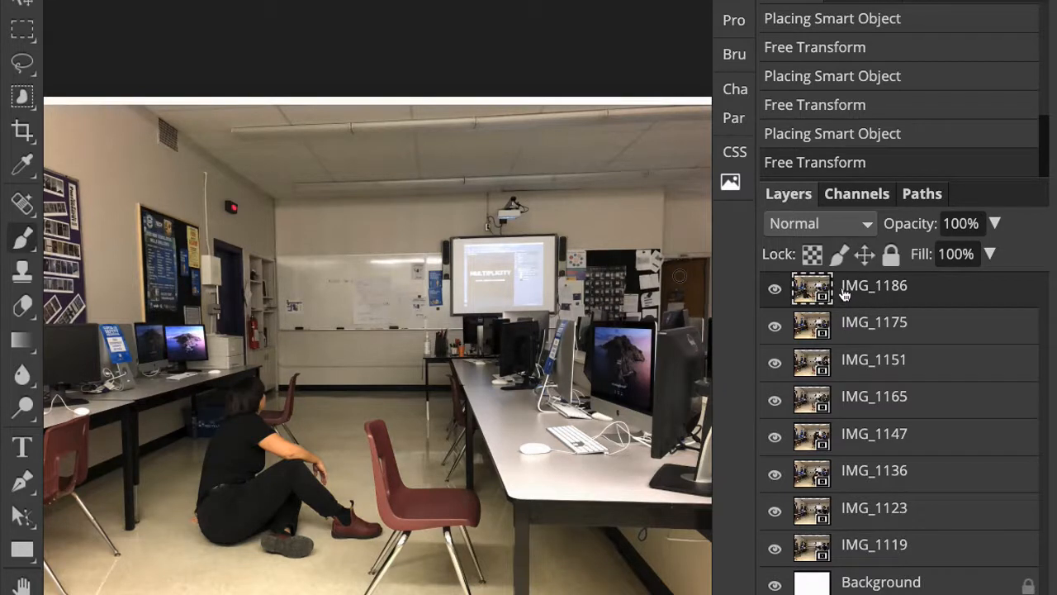
Step: Rename the IMG_1186 layer to floor and hide it
double_click(886, 289)
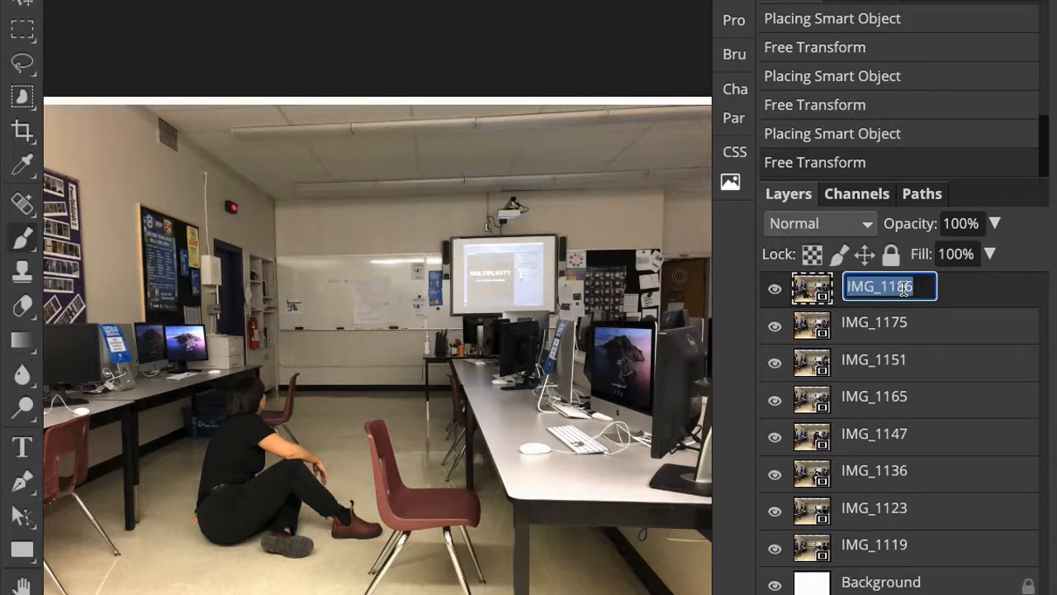
type("floor")
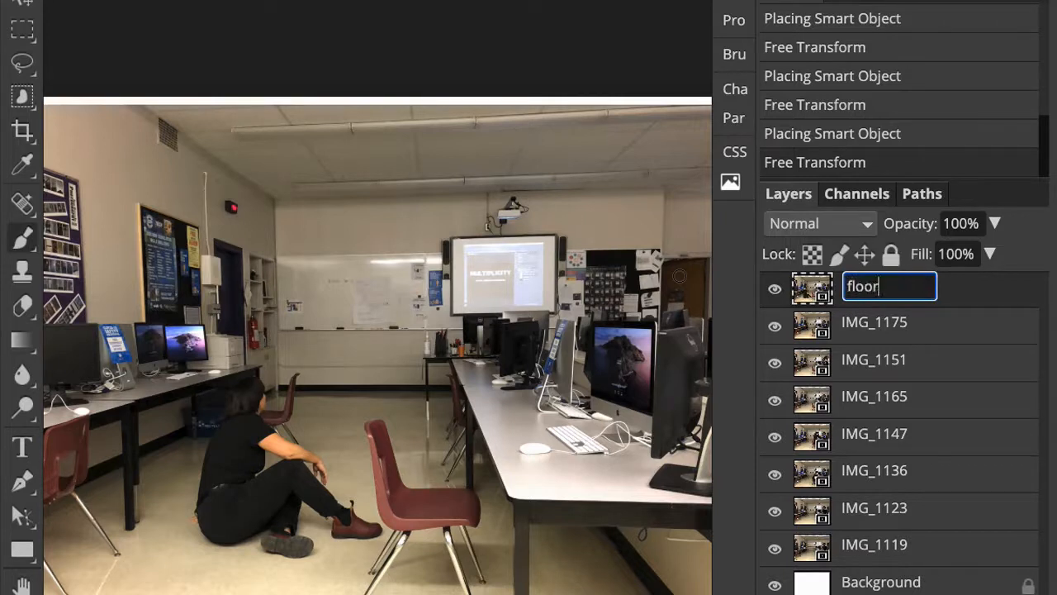
left_click(961, 304)
left_click(774, 288)
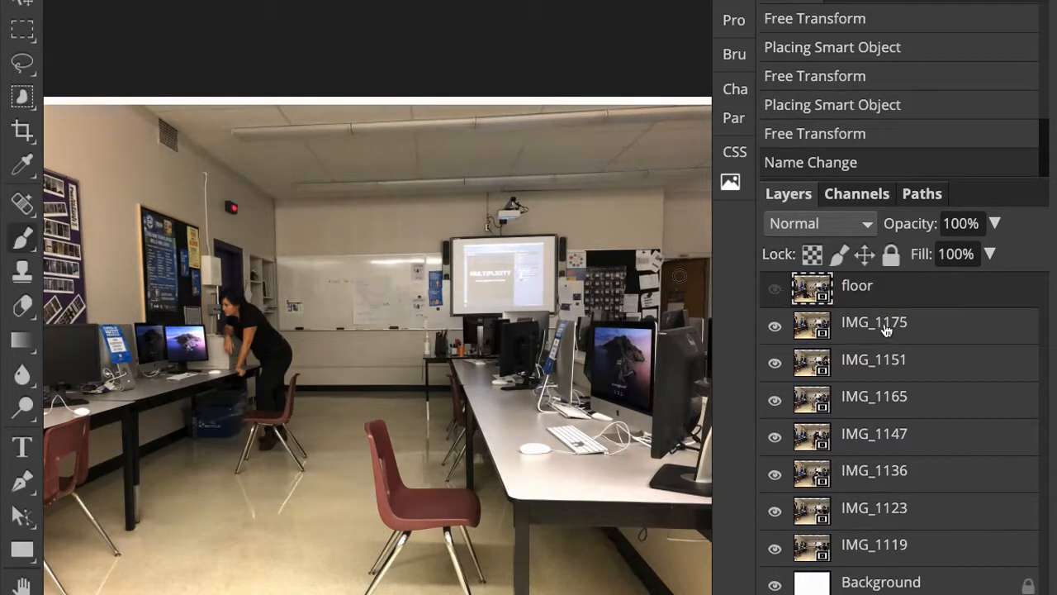
Step: Rename the IMG_1175 layer to printer lean and hide it
double_click(879, 323)
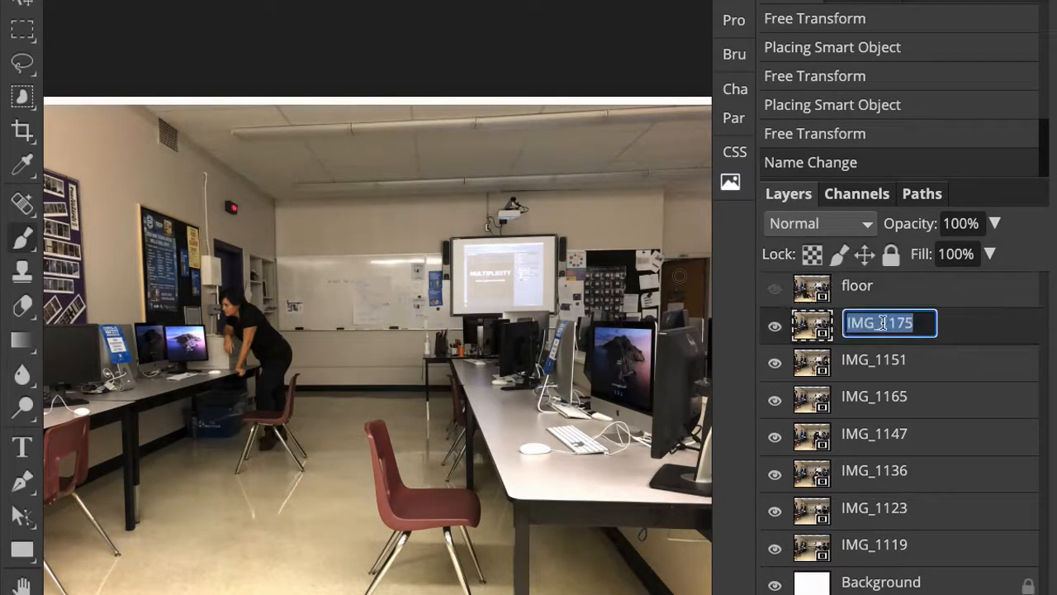
type("prin")
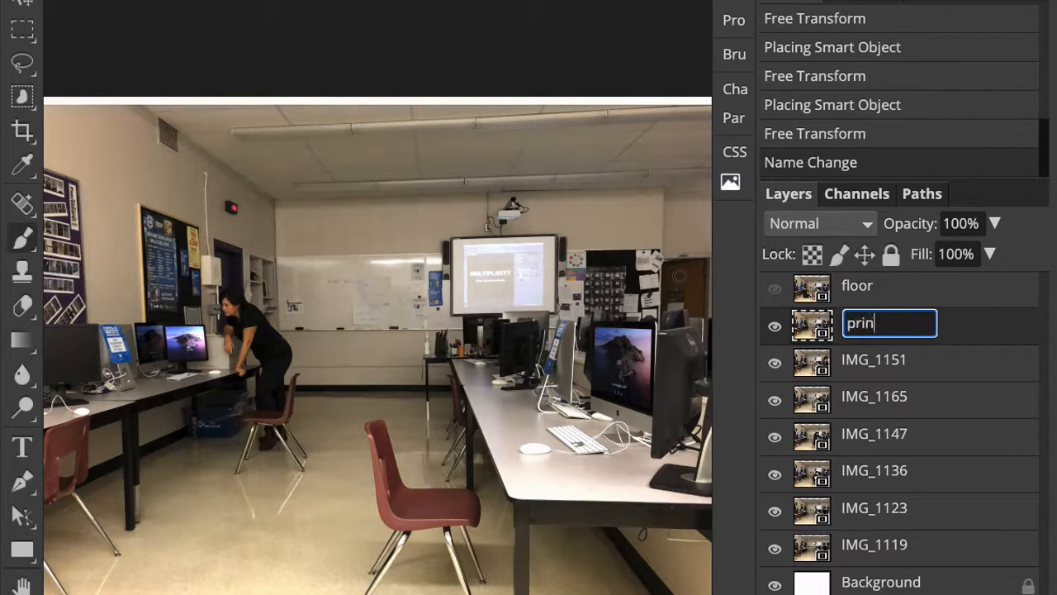
type("ter lean")
key("Return")
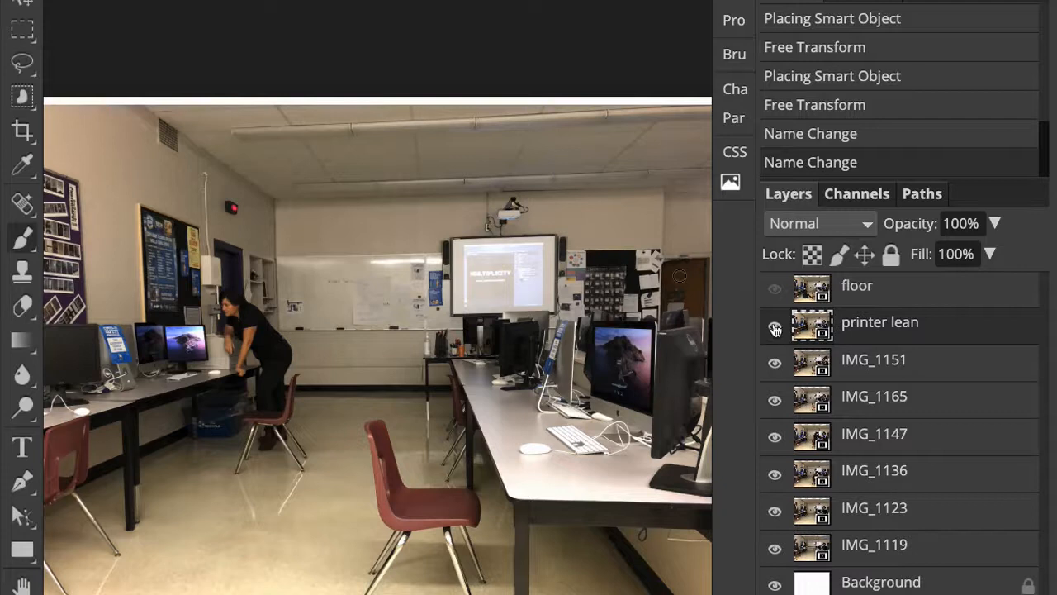
left_click(774, 325)
Step: Rename the IMG_1151 layer to peeking and the IMG_1165 layer to teaching, hiding both
left_click(869, 366)
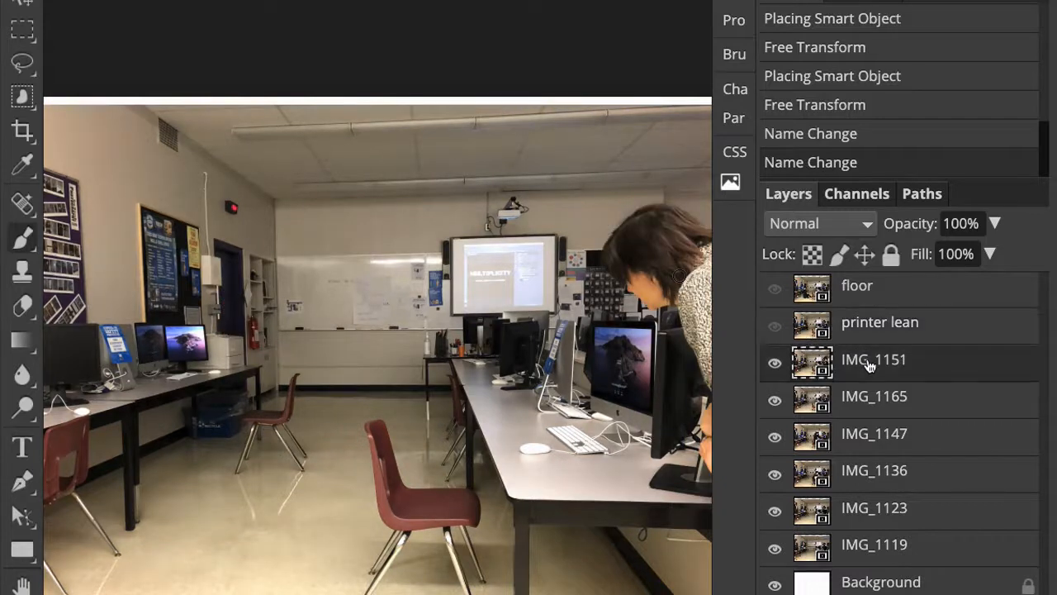
double_click(870, 366)
type("peeking")
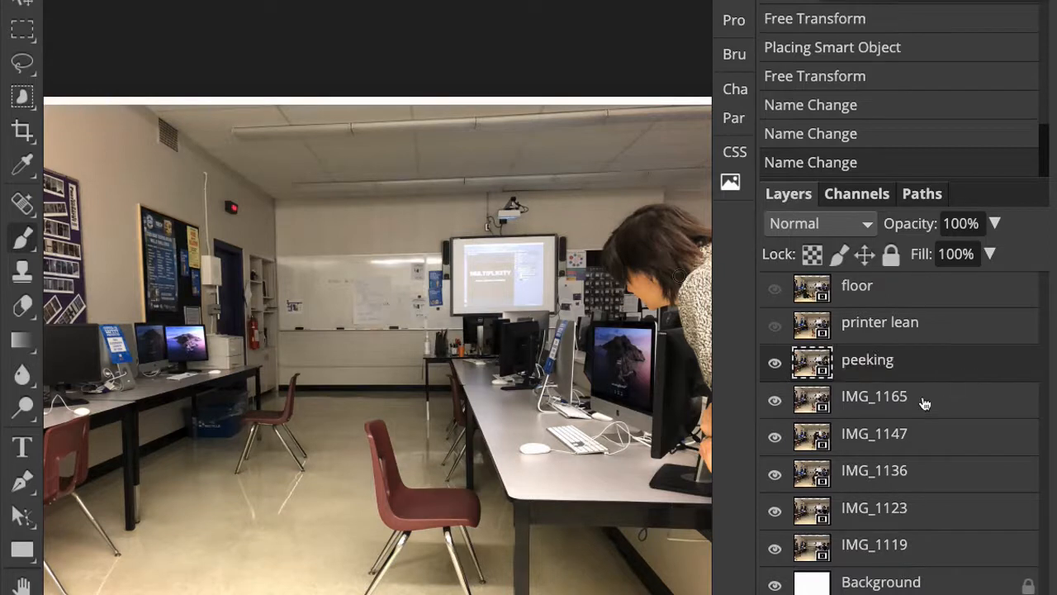
left_click(904, 396)
double_click(889, 395)
type("teaching")
Step: Rename the IMG_1147 layer to pointing and the IMG_1136 layer to typing, hiding both
left_click(892, 442)
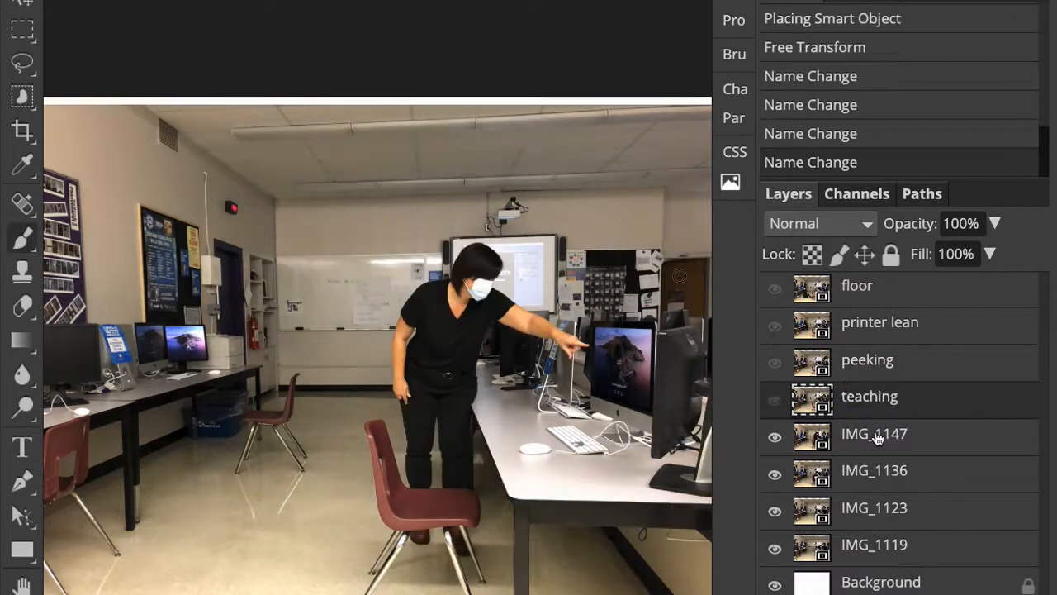
double_click(882, 439)
type("pointing")
double_click(899, 470)
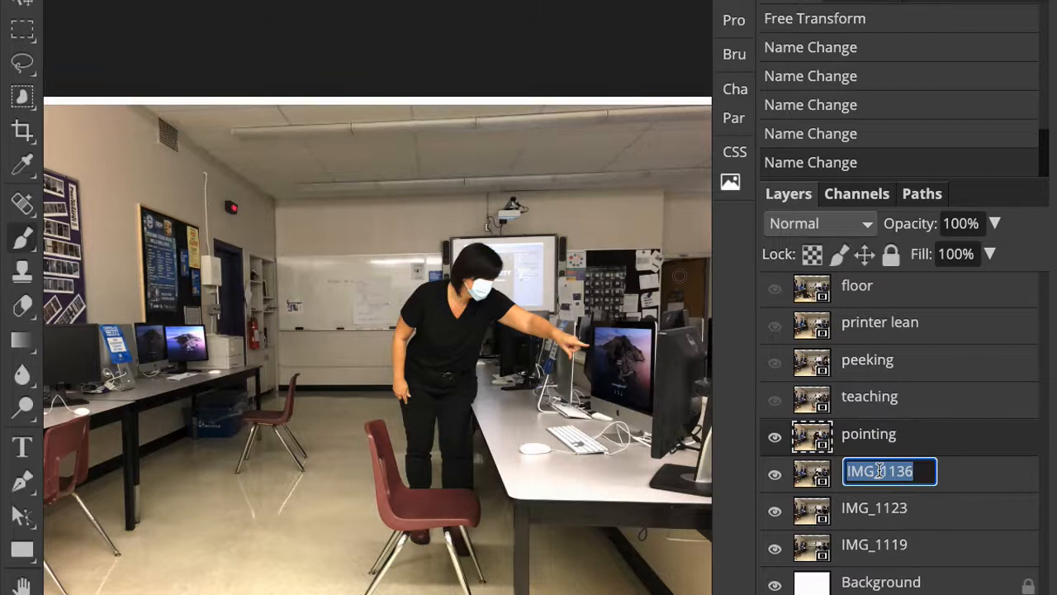
type("typing")
Step: Rename the IMG_1123 layer to board and hide it, and rename the IMG_1119 layer to background
left_click(869, 509)
double_click(869, 509)
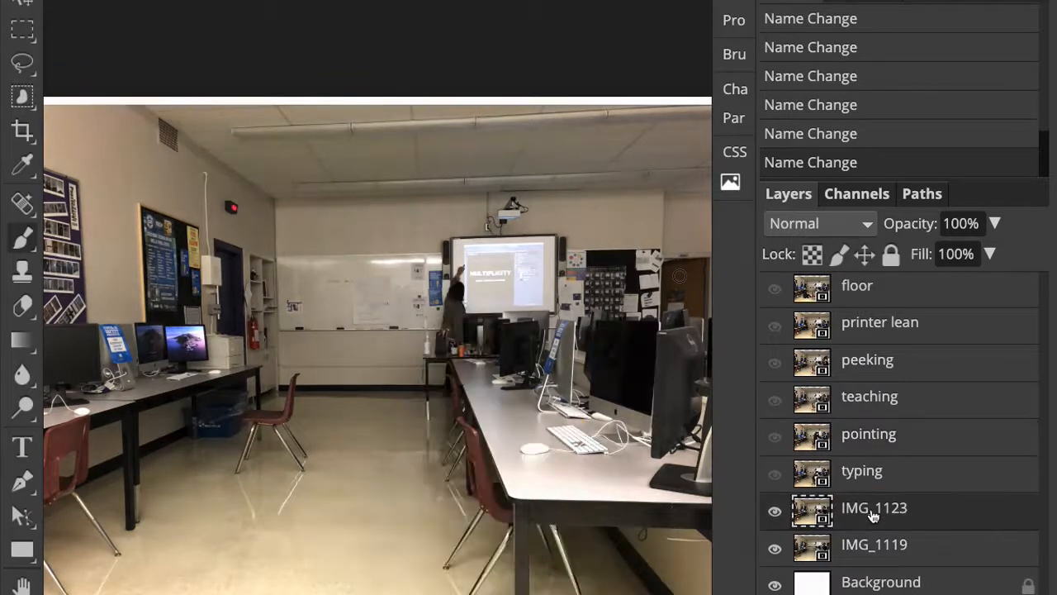
type("board")
key("Return")
left_click(872, 545)
double_click(872, 545)
type("background")
key("Return")
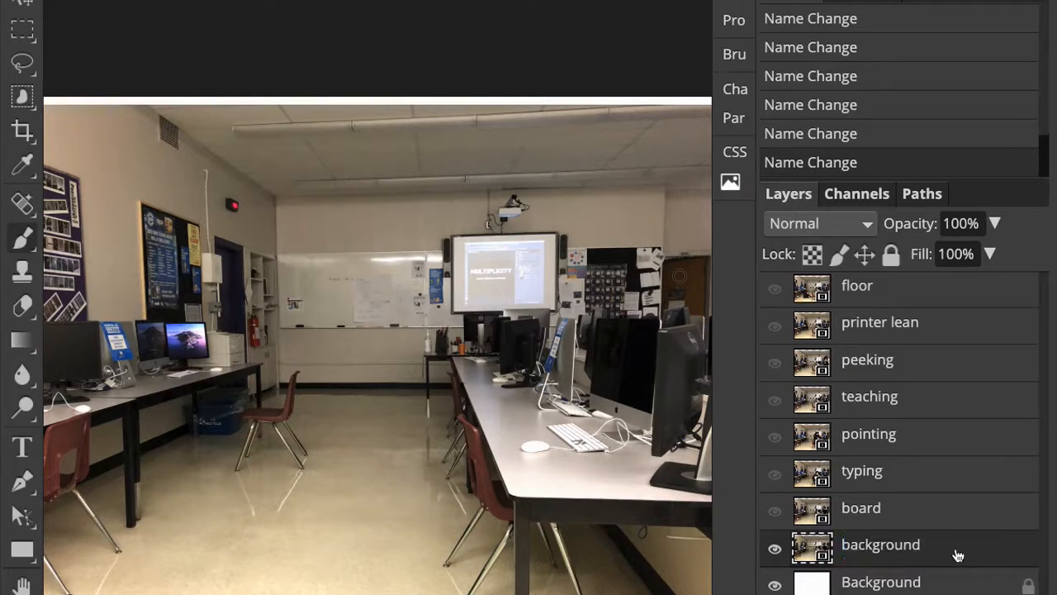
Step: Show the board layer, and reorder the stack with peeking at the top and floor directly below teaching
left_click(775, 512)
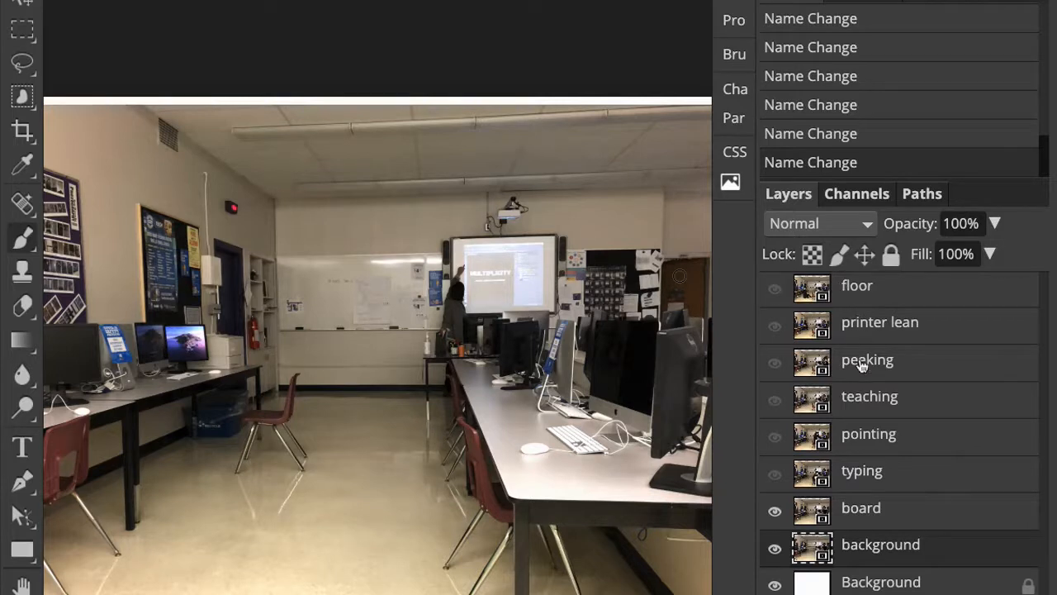
left_click_drag(861, 284, 868, 408)
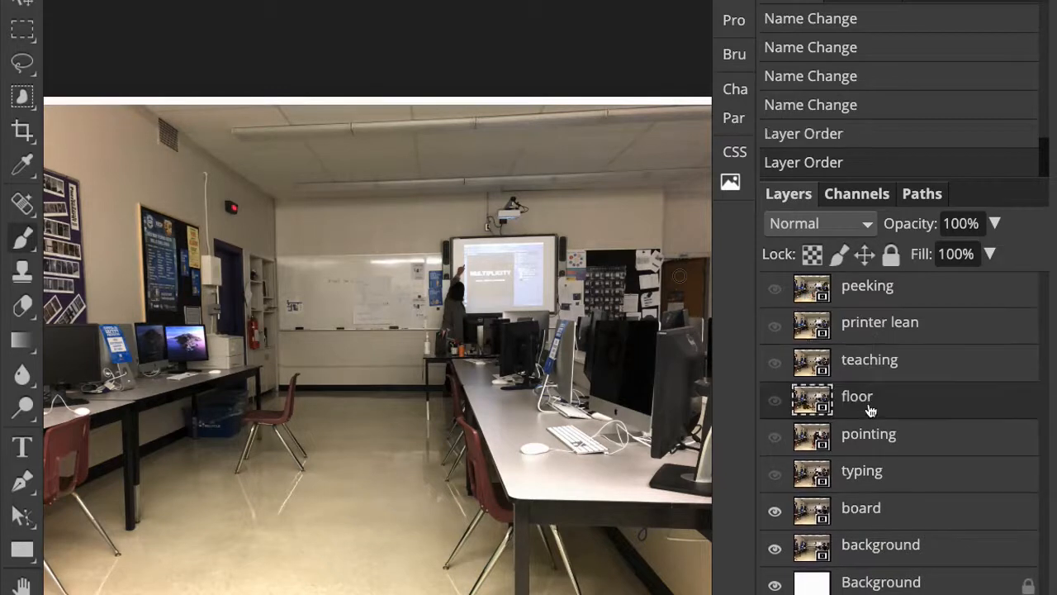
left_click(865, 291)
left_click(773, 289)
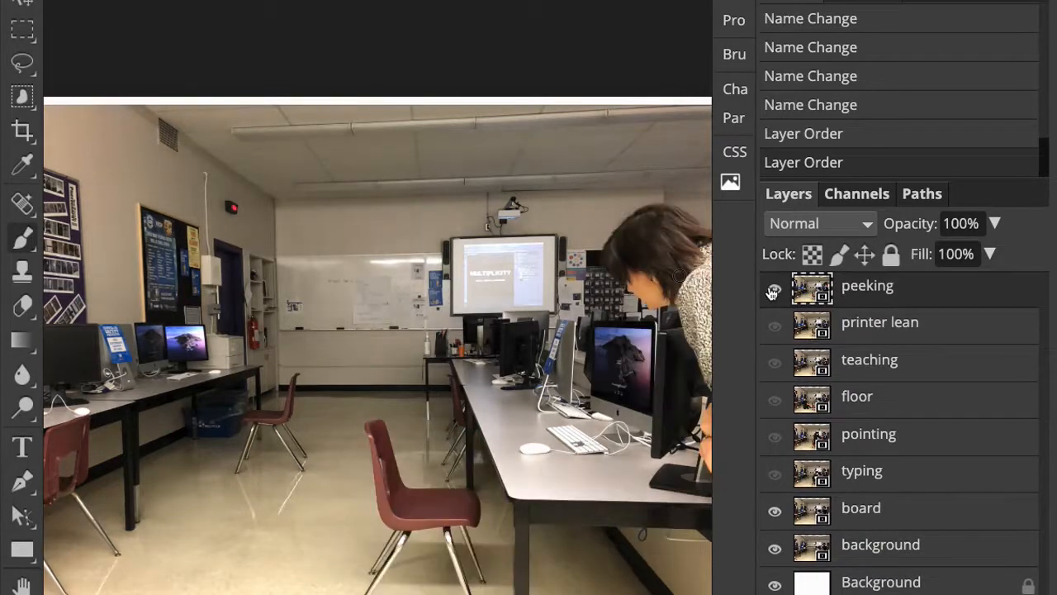
left_click(774, 290)
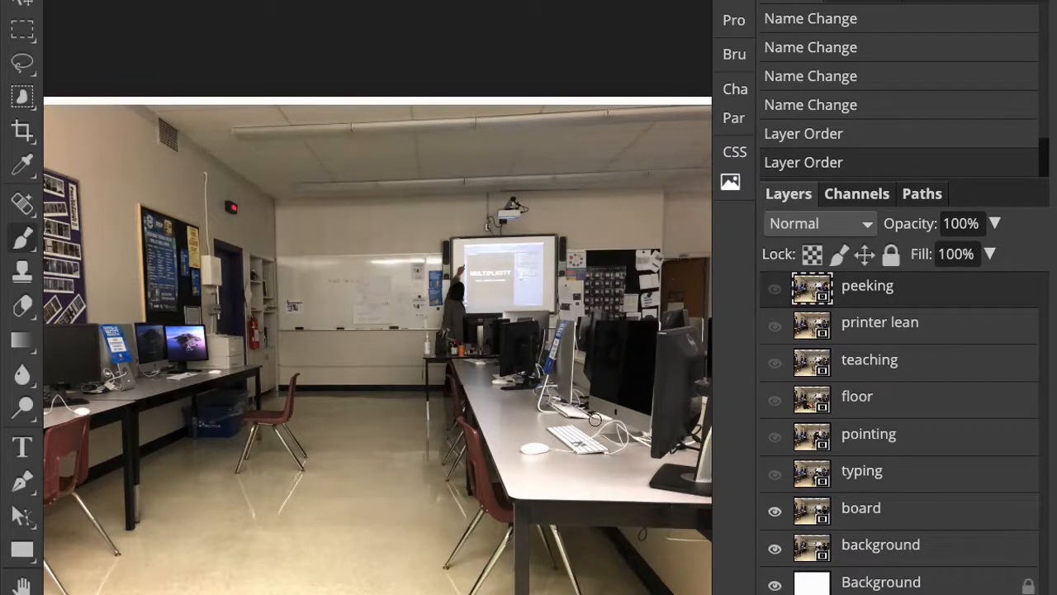
Step: Reorder the layers so that typing, pointing and floor follow in that order directly beneath peeking
left_click_drag(864, 478, 873, 323)
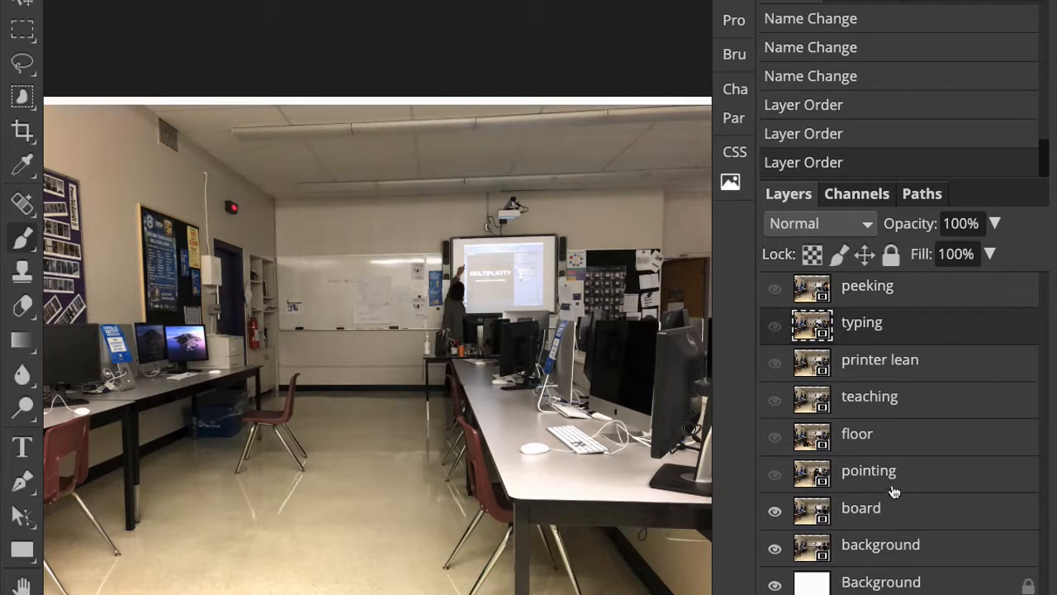
left_click_drag(890, 472, 882, 355)
left_click_drag(859, 471, 881, 413)
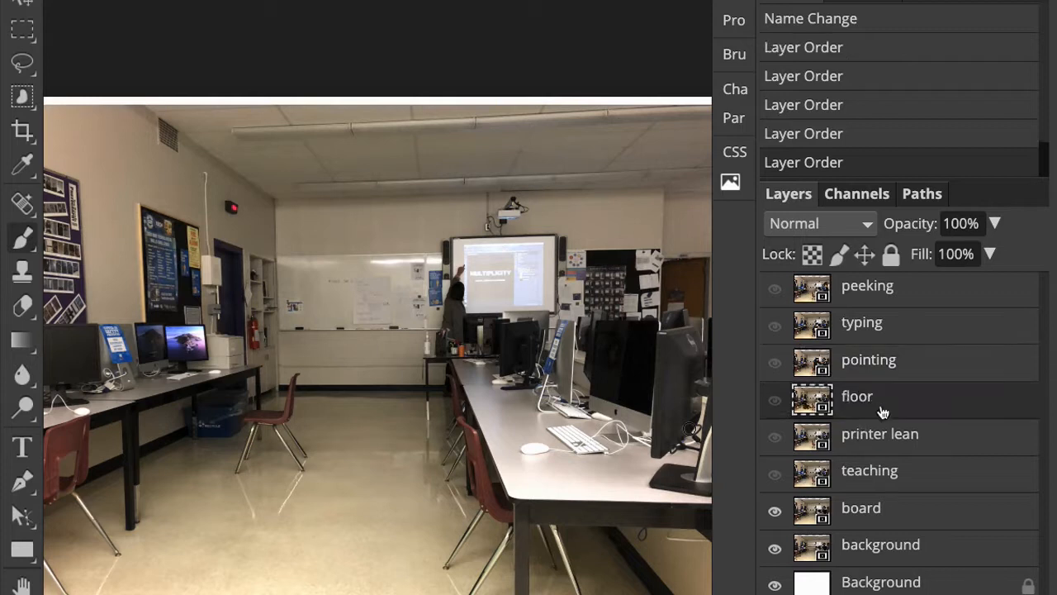
Step: Select the teaching layer and show it and the printer lean layer, previewing the floor layer briefly and hiding it again
left_click(870, 471)
left_click(775, 474)
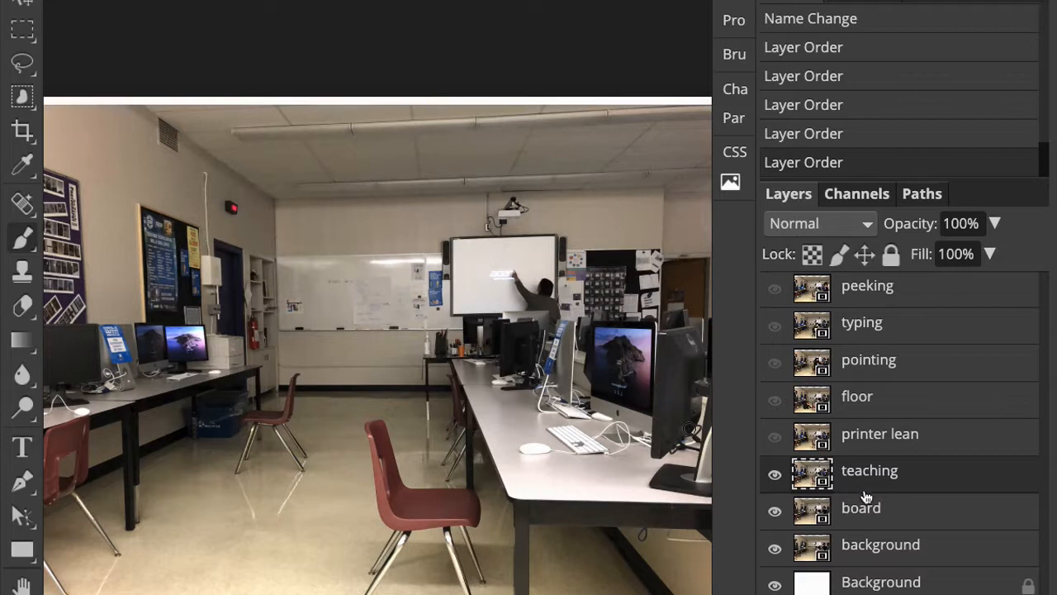
left_click(777, 438)
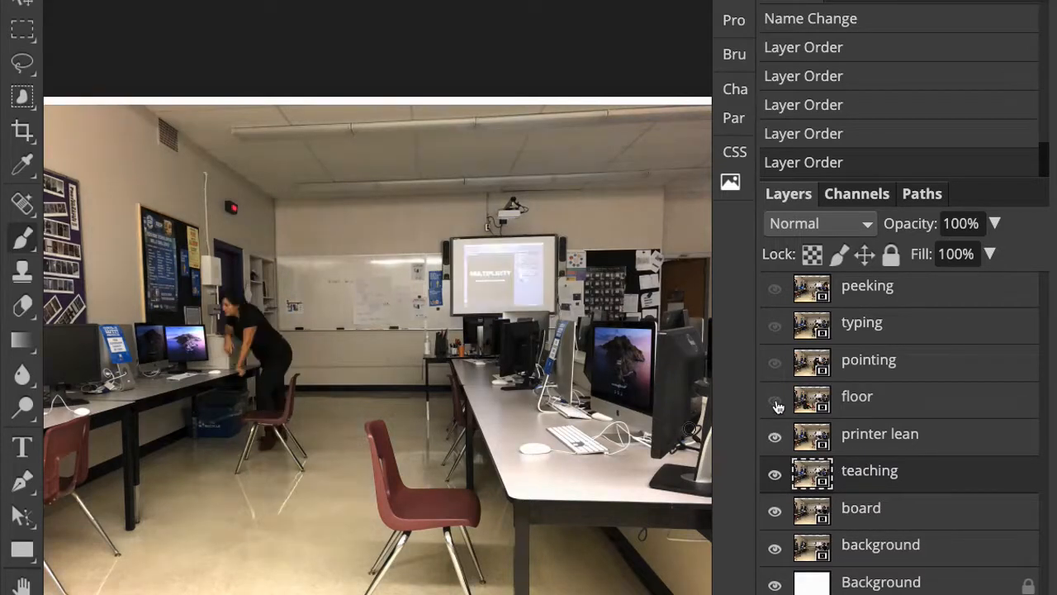
left_click(777, 403)
left_click(775, 439)
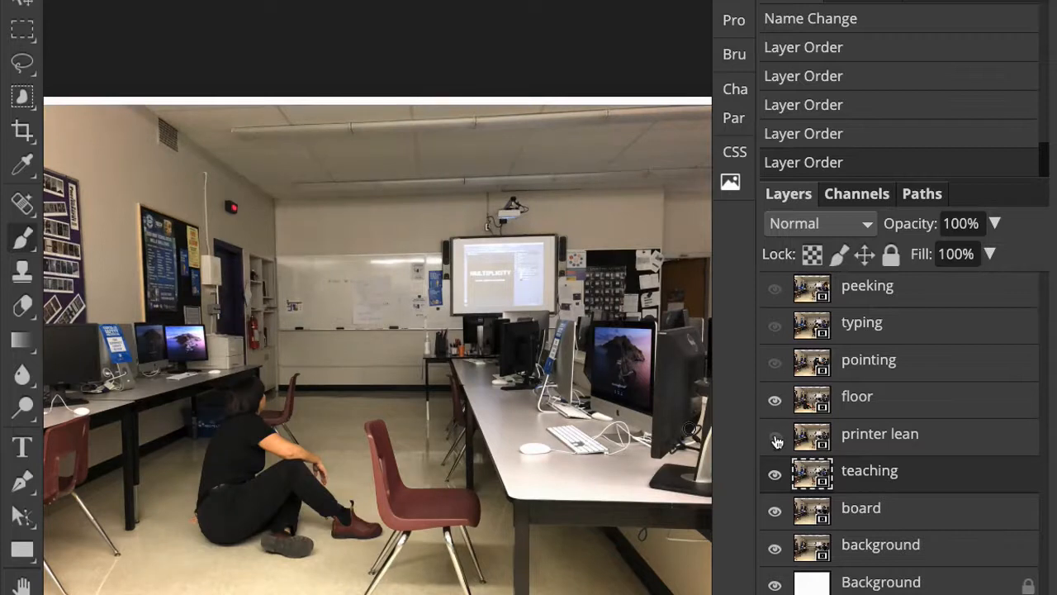
left_click(775, 402)
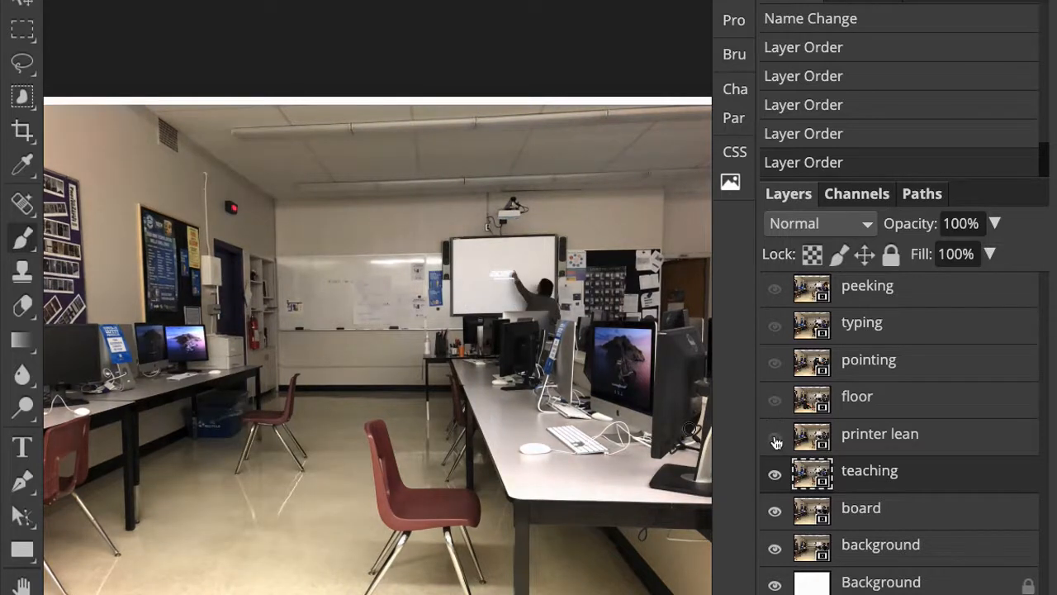
left_click(776, 439)
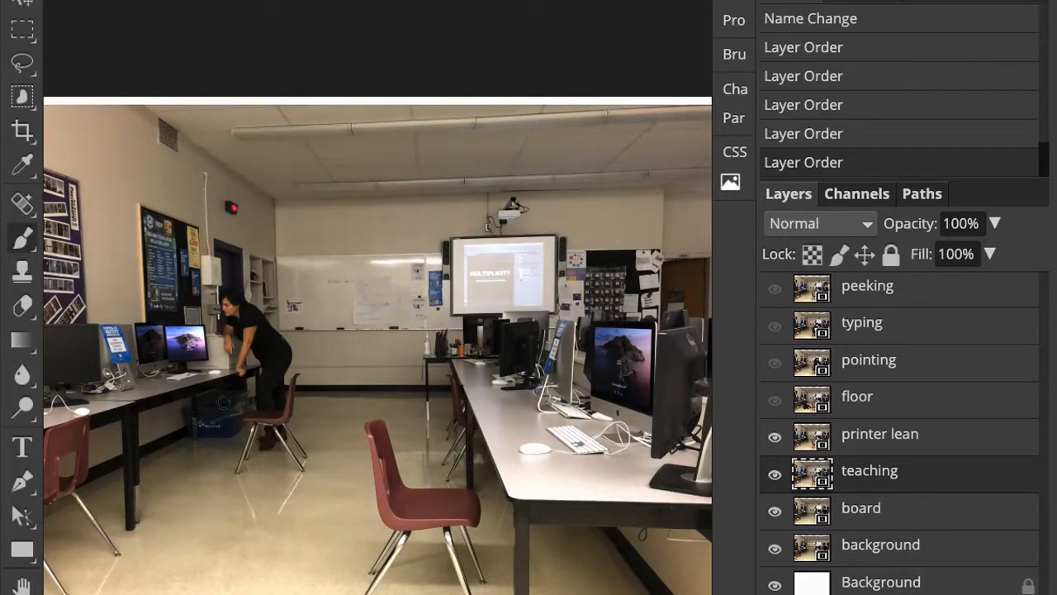
Step: Show the floor, pointing, typing and peeking layers
left_click(775, 401)
left_click(775, 362)
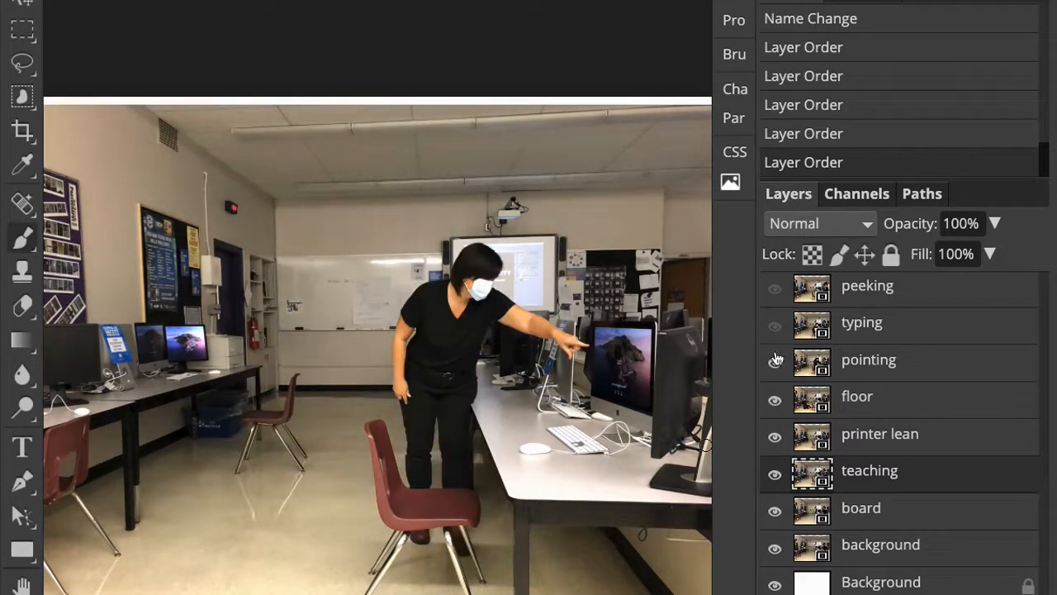
left_click(775, 326)
left_click(775, 288)
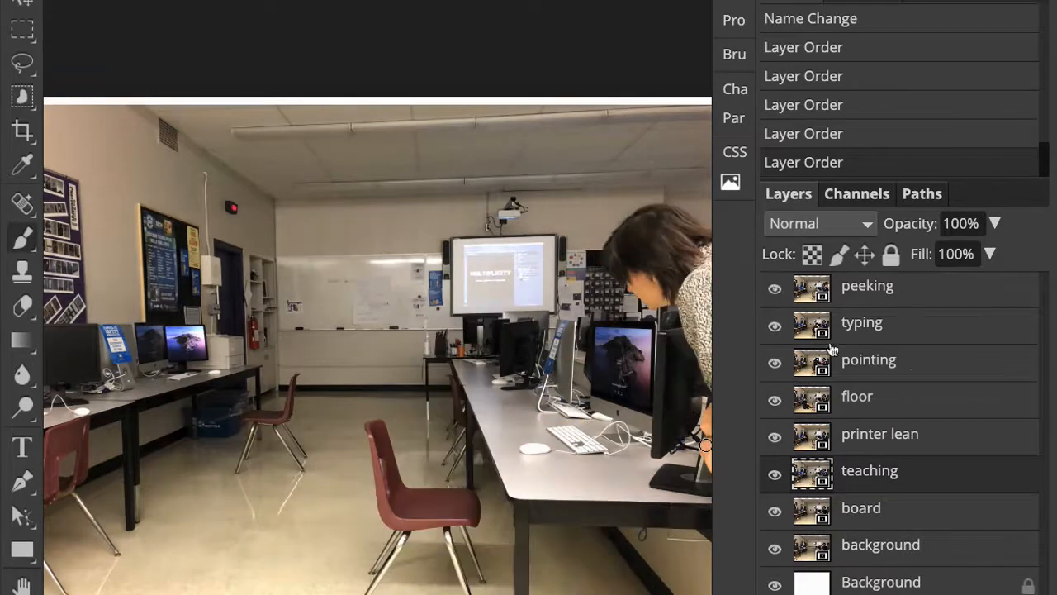
Step: Add a raster mask to the peeking layer and paint a first black dab on the woman's head
left_click(937, 289)
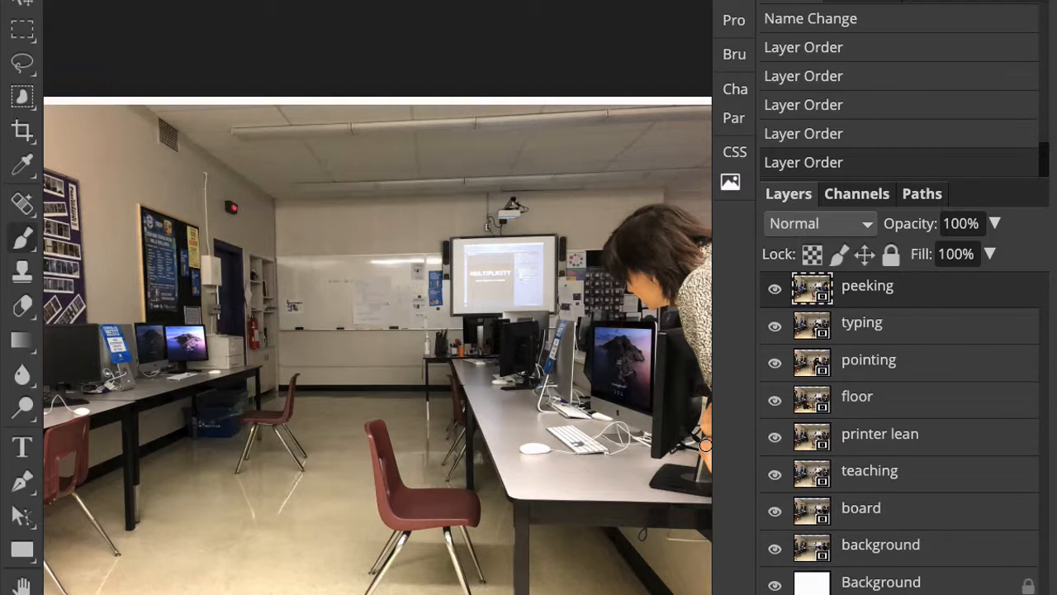
left_click(864, 594)
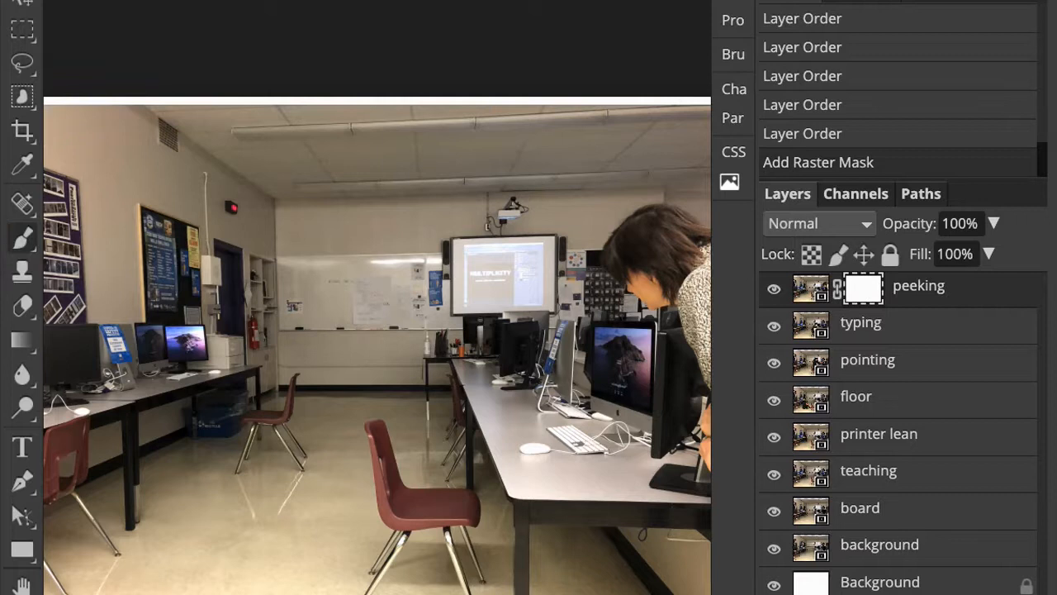
mouse_move(670, 258)
left_mouse_down()
mouse_move(644, 259)
mouse_move(641, 248)
mouse_move(671, 253)
left_mouse_up()
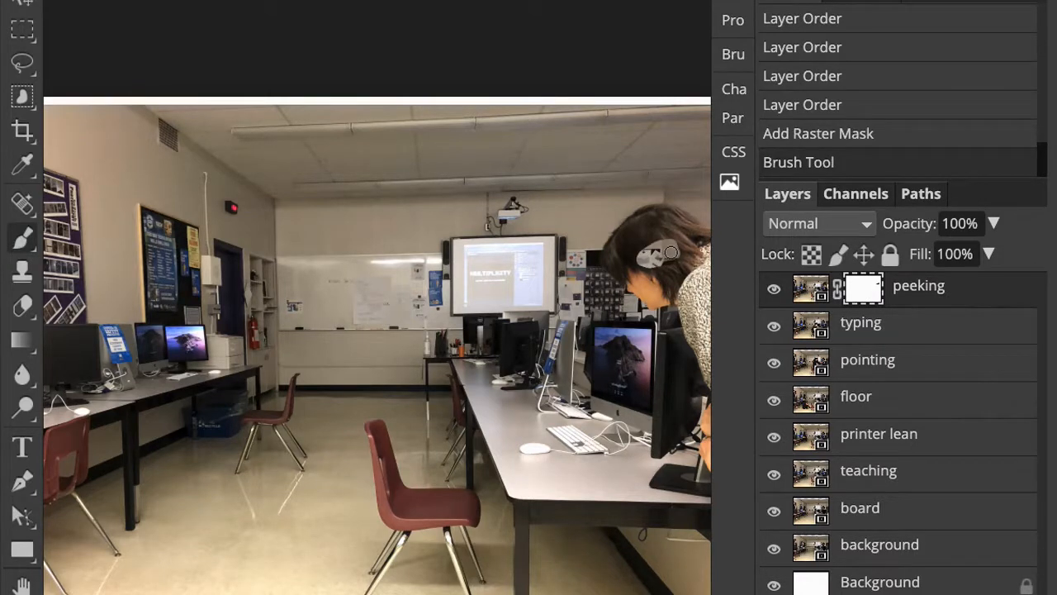
Step: Set the brush hardness to 50%
key("backslash")
key("backslash")
right_click(118, 4)
mouse_move(299, 59)
left_mouse_down()
mouse_move(130, 66)
mouse_move(182, 66)
left_mouse_up()
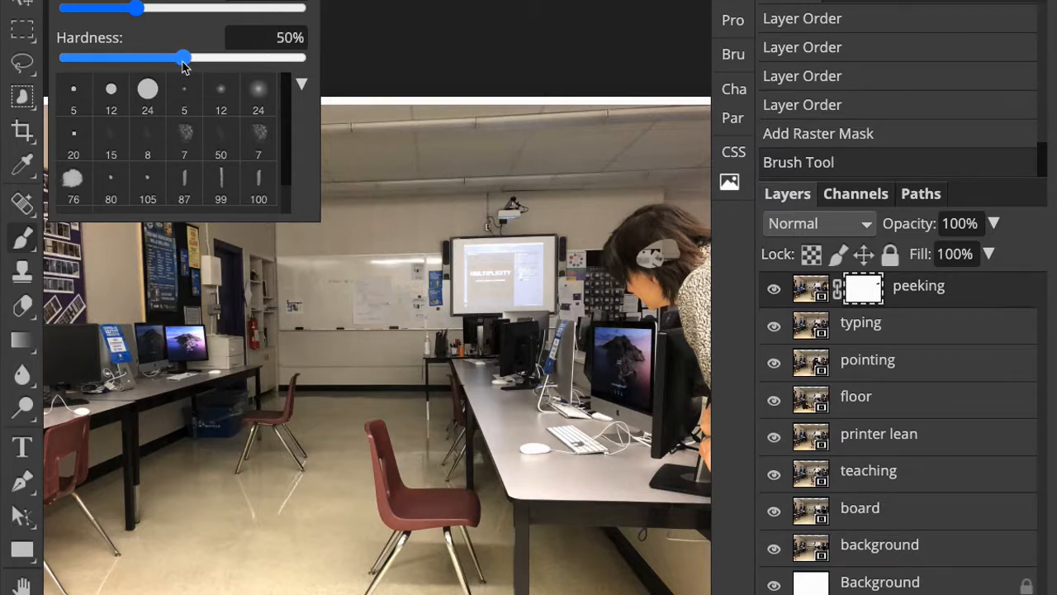
Step: Paint over the whole leaning woman on the peeking layer's mask and invert the mask so only she is revealed
left_click(665, 219)
mouse_move(652, 216)
left_mouse_down()
mouse_move(612, 260)
mouse_move(673, 297)
mouse_move(660, 242)
mouse_move(672, 243)
mouse_move(681, 255)
mouse_move(650, 246)
mouse_move(627, 262)
mouse_move(629, 280)
mouse_move(669, 215)
mouse_move(699, 237)
mouse_move(701, 377)
mouse_move(675, 265)
mouse_move(682, 306)
left_mouse_up()
mouse_move(704, 405)
left_mouse_down()
mouse_move(699, 454)
mouse_move(714, 477)
left_mouse_up()
left_click_drag(715, 393, 702, 281)
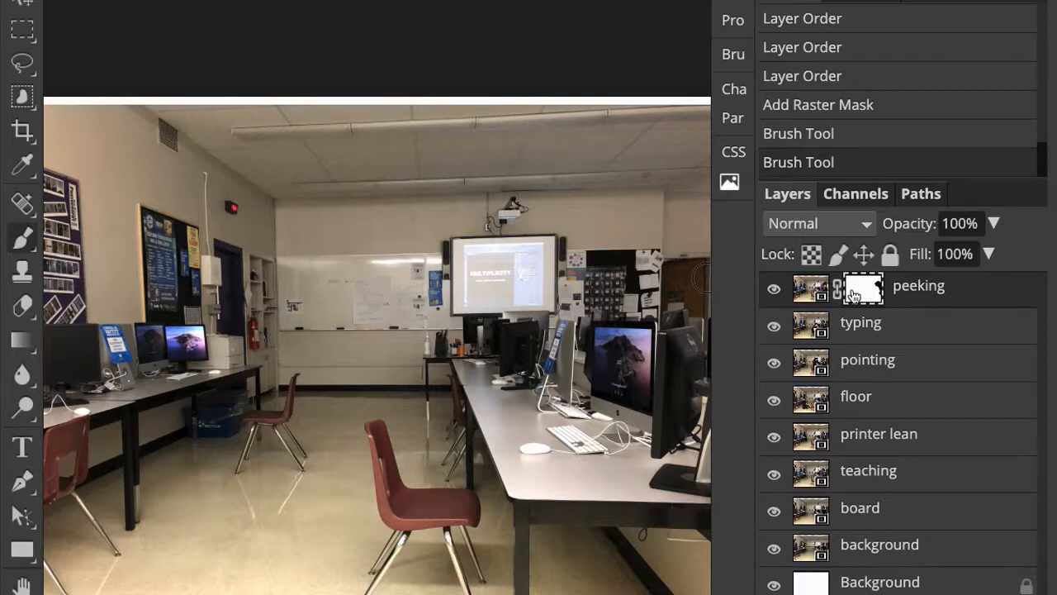
key("ctrl+i")
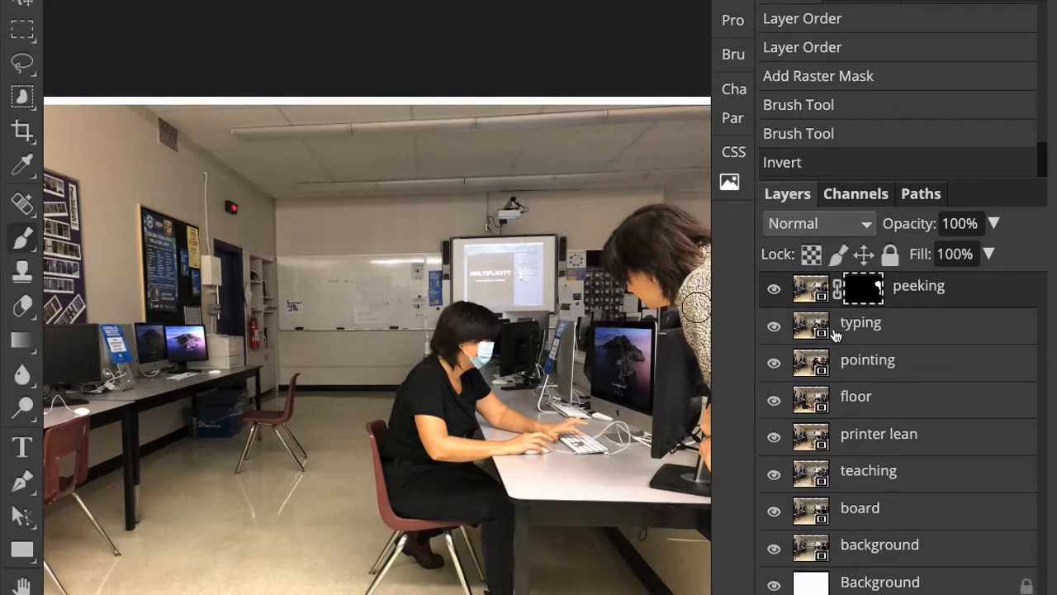
Step: Isolate the seated woman on the typing layer by painting over her on a new raster mask and inverting it
left_click(866, 331)
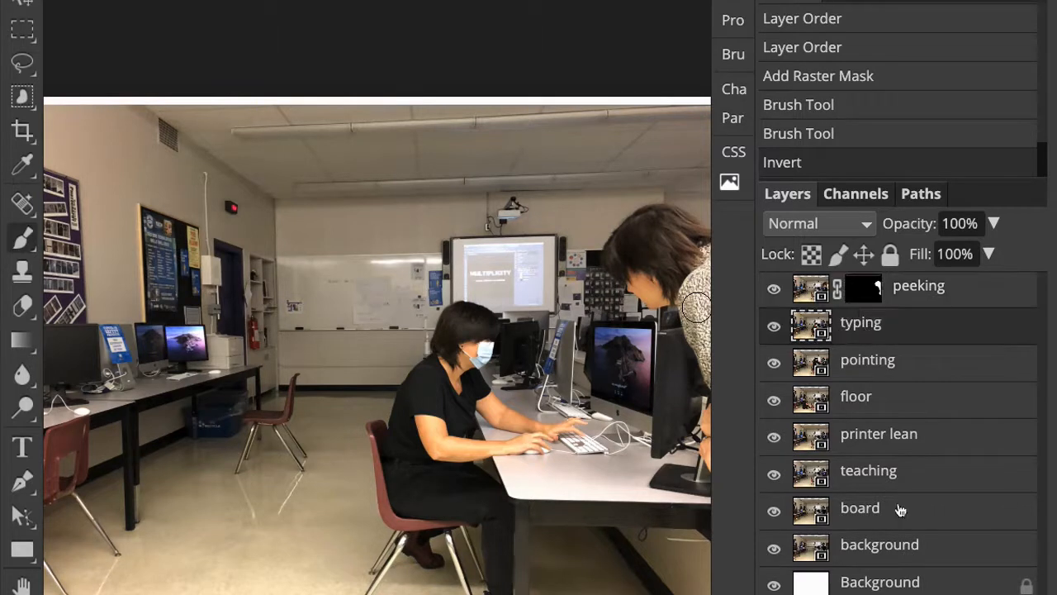
left_click(871, 593)
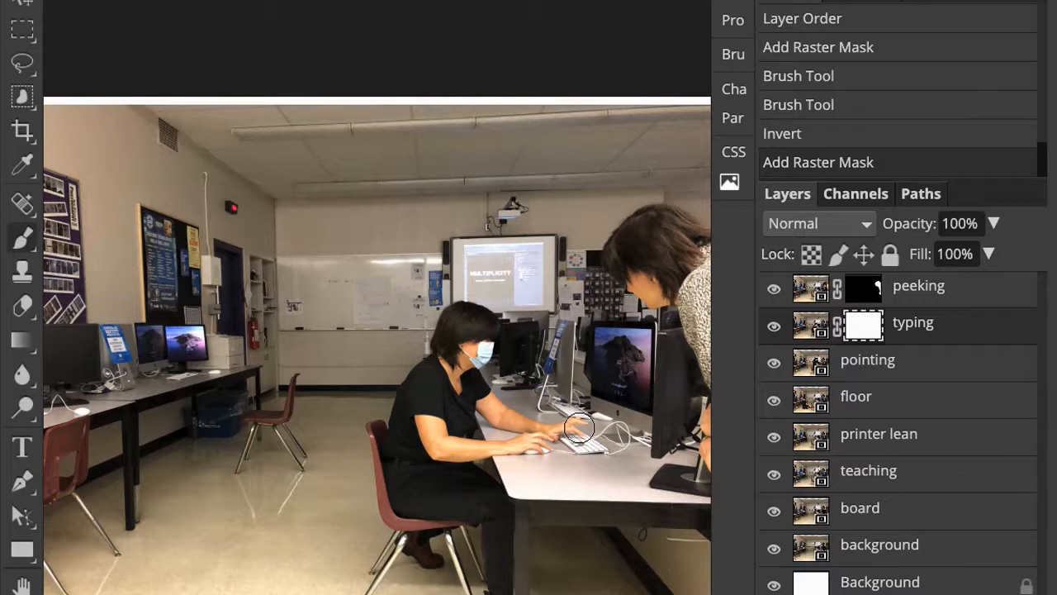
mouse_move(564, 426)
left_mouse_down()
mouse_move(545, 433)
mouse_move(547, 447)
mouse_move(508, 445)
mouse_move(522, 449)
mouse_move(547, 445)
mouse_move(529, 428)
mouse_move(498, 425)
mouse_move(487, 440)
mouse_move(484, 413)
mouse_move(503, 416)
left_mouse_up()
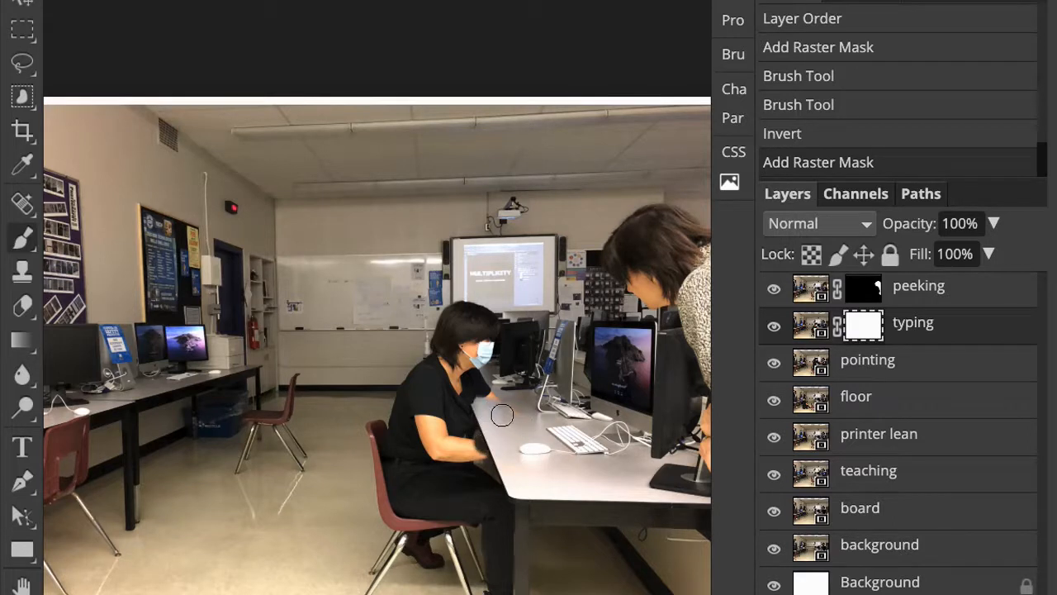
mouse_move(472, 381)
left_mouse_down()
mouse_move(492, 322)
mouse_move(459, 313)
mouse_move(446, 341)
mouse_move(470, 334)
mouse_move(451, 364)
mouse_move(441, 358)
mouse_move(419, 379)
mouse_move(394, 455)
mouse_move(393, 428)
mouse_move(378, 429)
mouse_move(399, 511)
mouse_move(450, 517)
mouse_move(411, 496)
mouse_move(416, 442)
mouse_move(400, 507)
mouse_move(439, 516)
mouse_move(417, 498)
mouse_move(417, 450)
mouse_move(434, 463)
mouse_move(425, 417)
mouse_move(452, 385)
mouse_move(460, 462)
mouse_move(473, 453)
mouse_move(477, 480)
mouse_move(417, 489)
mouse_move(498, 504)
mouse_move(498, 549)
mouse_move(463, 524)
mouse_move(477, 530)
mouse_move(467, 521)
mouse_move(485, 588)
mouse_move(505, 559)
mouse_move(522, 585)
left_mouse_up()
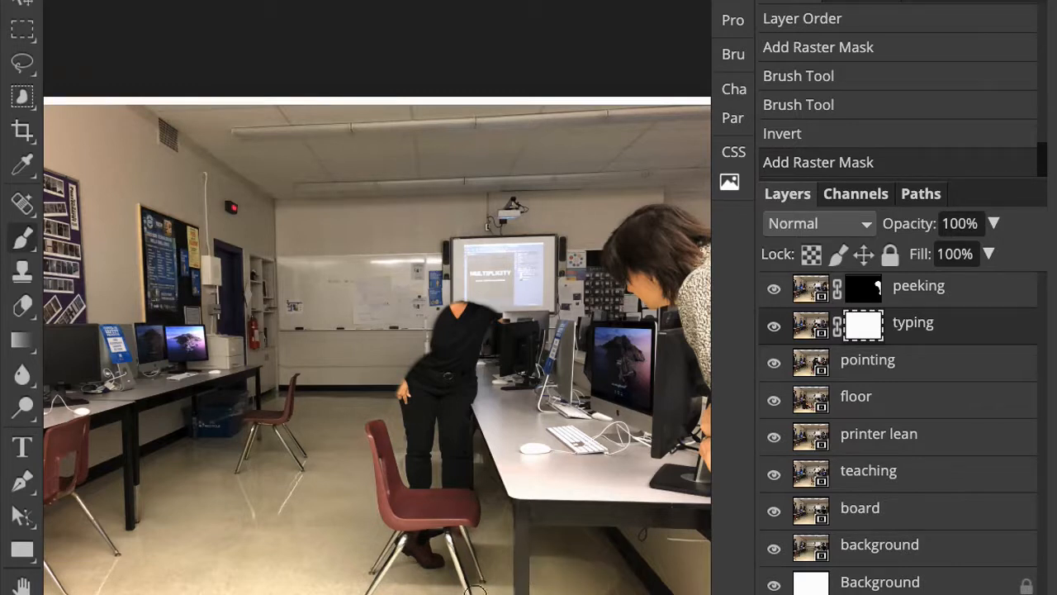
left_click_drag(475, 590, 465, 590)
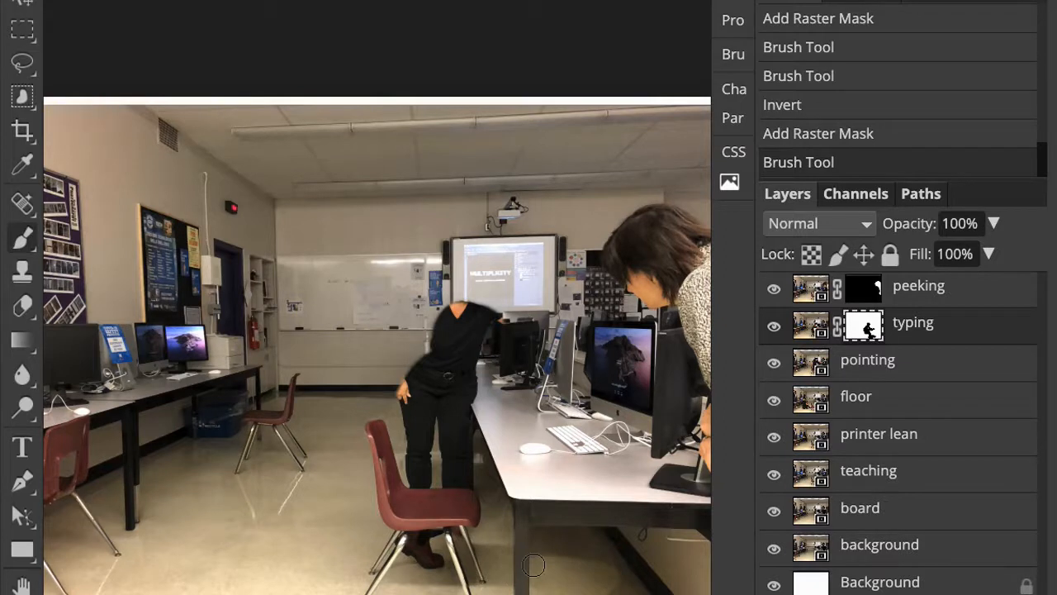
key("ctrl+i")
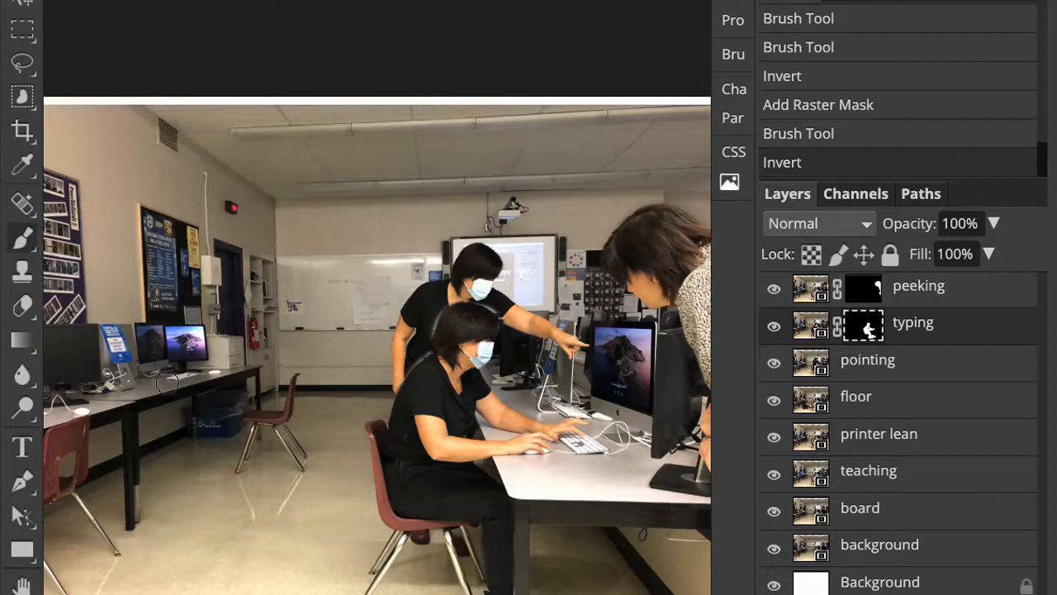
Step: Paint away the light halo around the seated woman's hair and shoulder on the typing mask with a smaller brush, undoing the stroke beneath her arm
key("ctrl+plus")
key("ctrl+plus")
key("ctrl+plus")
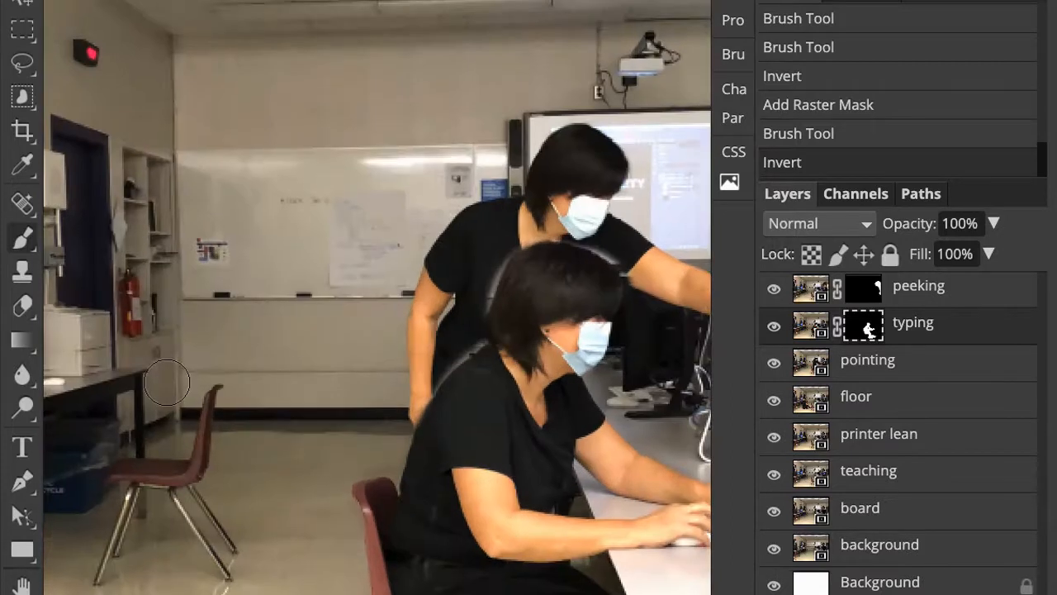
left_click(23, 585)
left_click_drag(472, 496, 379, 493)
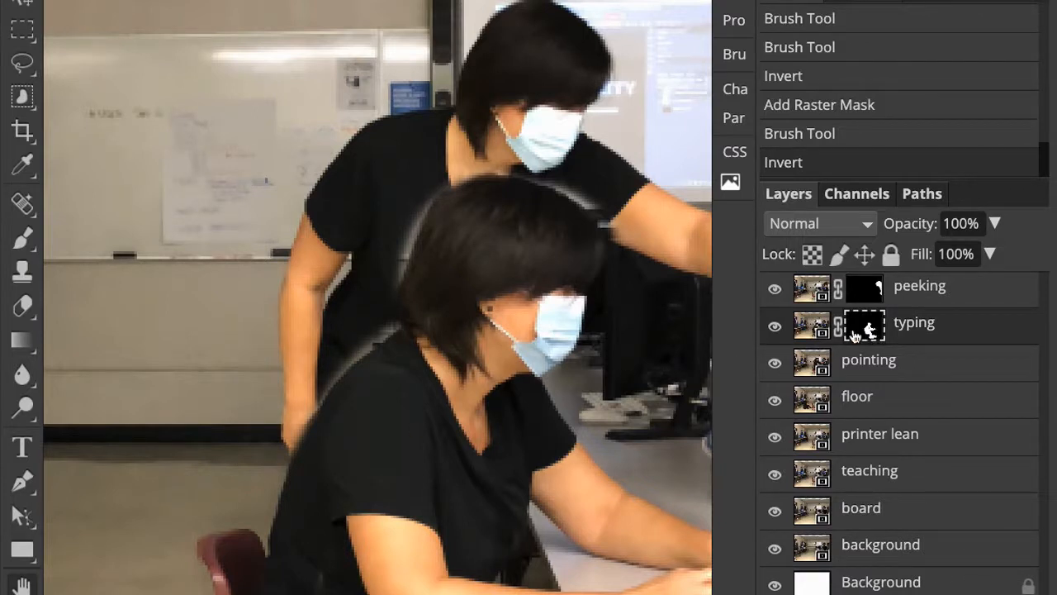
left_click(23, 238)
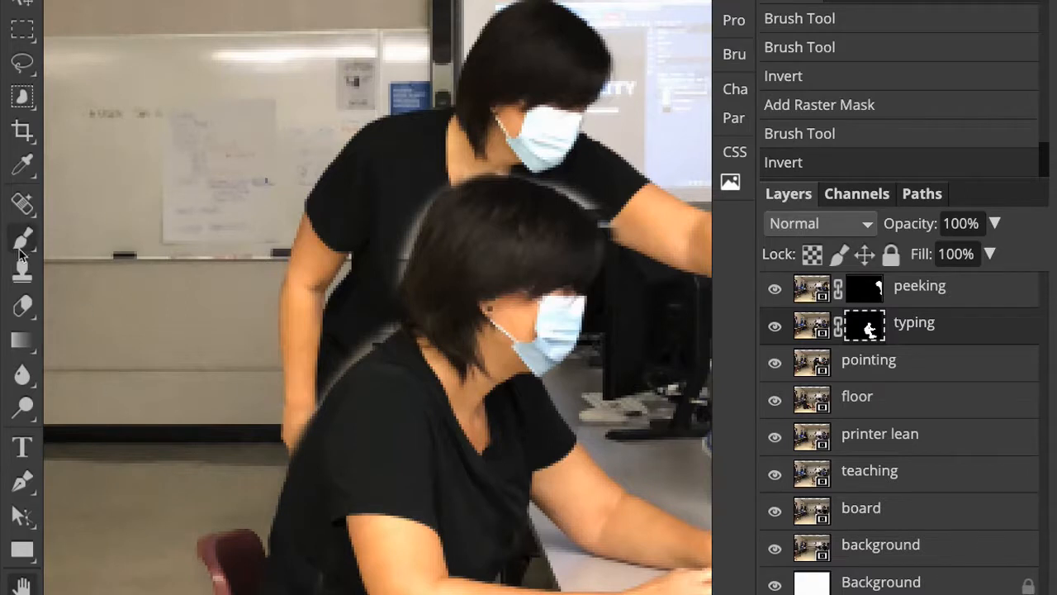
key("bracketleft")
key("bracketleft")
key("bracketleft")
key("bracketleft")
key("bracketleft")
mouse_move(610, 225)
left_mouse_down()
mouse_move(547, 179)
mouse_move(472, 167)
mouse_move(412, 219)
mouse_move(395, 283)
left_mouse_up()
mouse_move(385, 319)
left_mouse_down()
mouse_move(291, 426)
mouse_move(287, 464)
left_mouse_up()
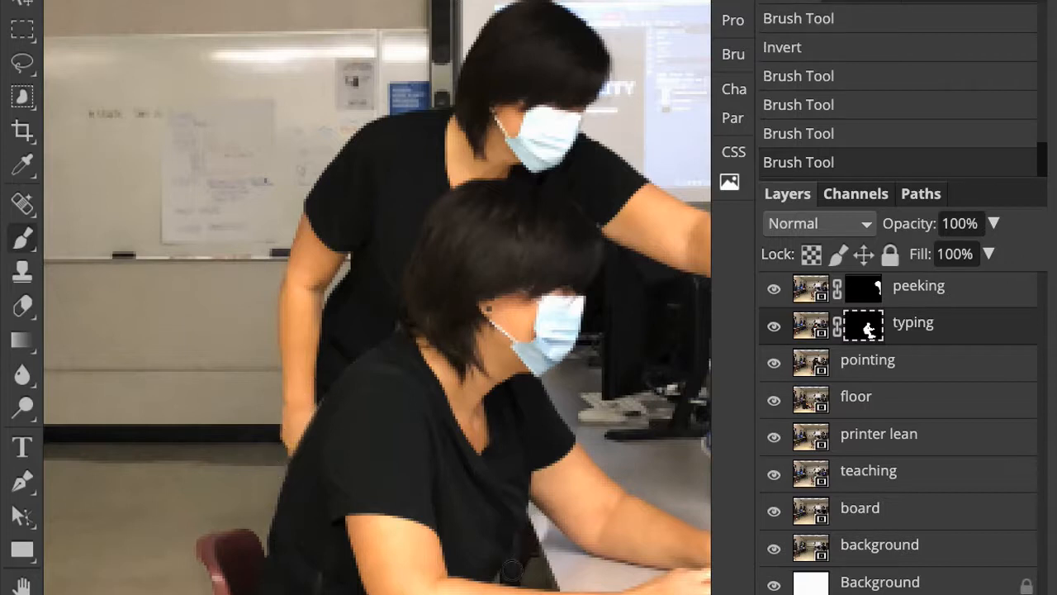
left_click_drag(513, 569, 541, 541)
key("ctrl+z")
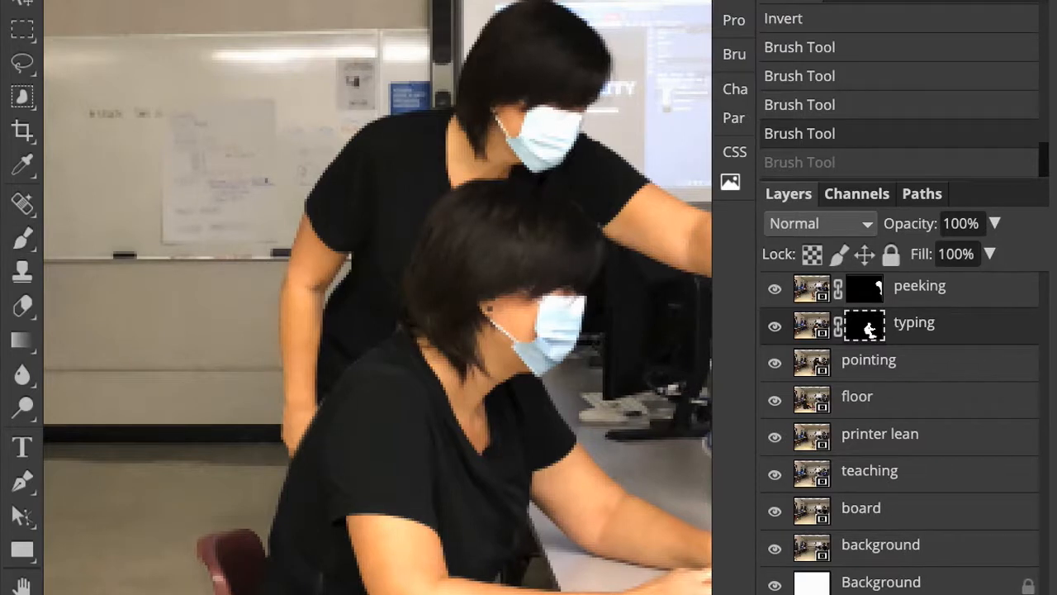
Step: Isolate the standing woman on the pointing layer by painting over her on a new raster mask and inverting it
key("ctrl+0")
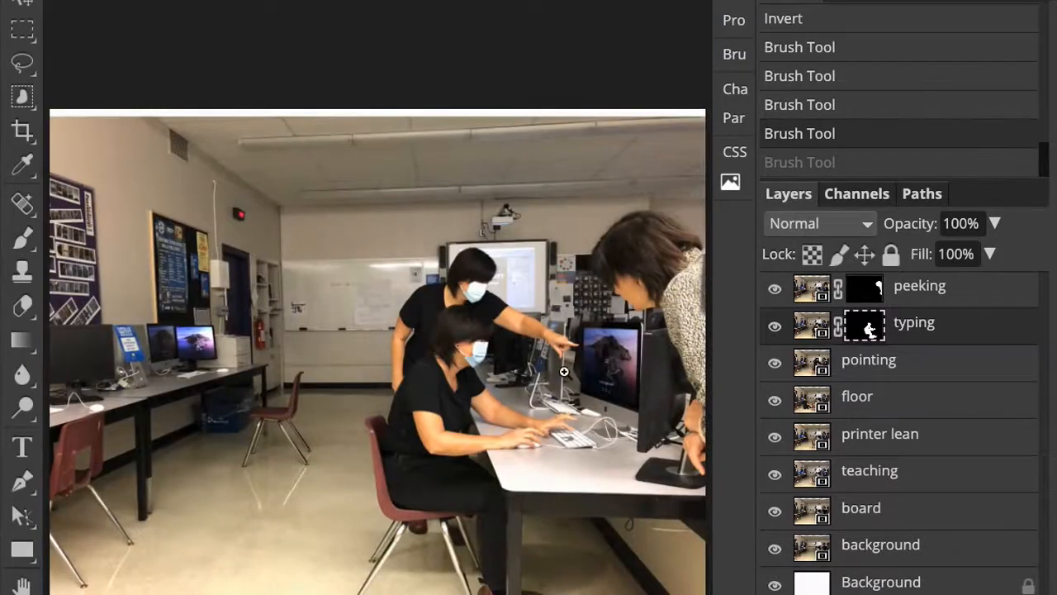
left_click(887, 366)
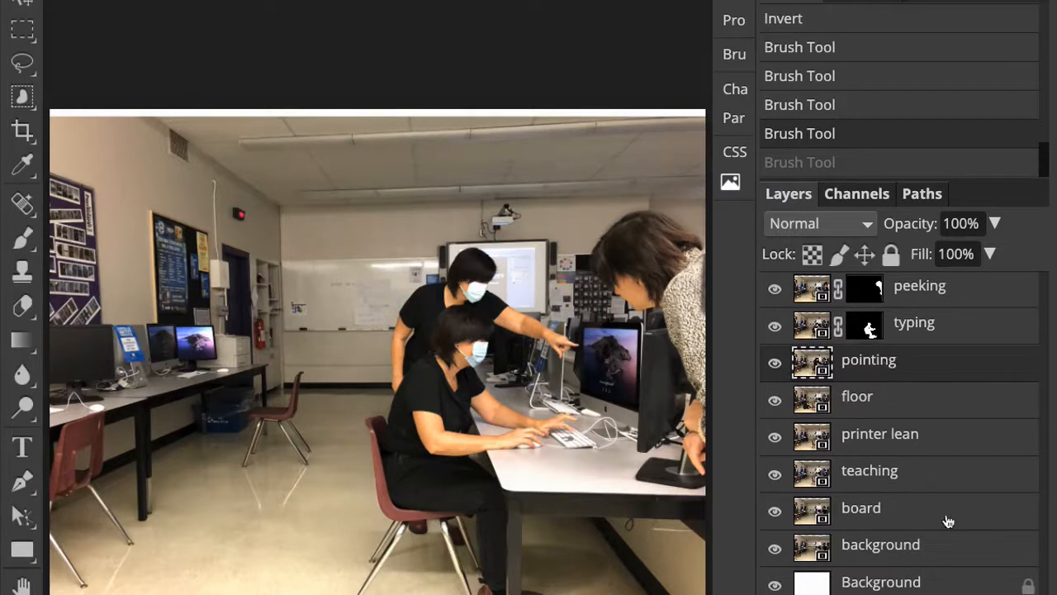
left_click(904, 593)
key("b")
mouse_move(452, 269)
left_mouse_down()
mouse_move(483, 273)
mouse_move(409, 307)
mouse_move(395, 363)
left_mouse_up()
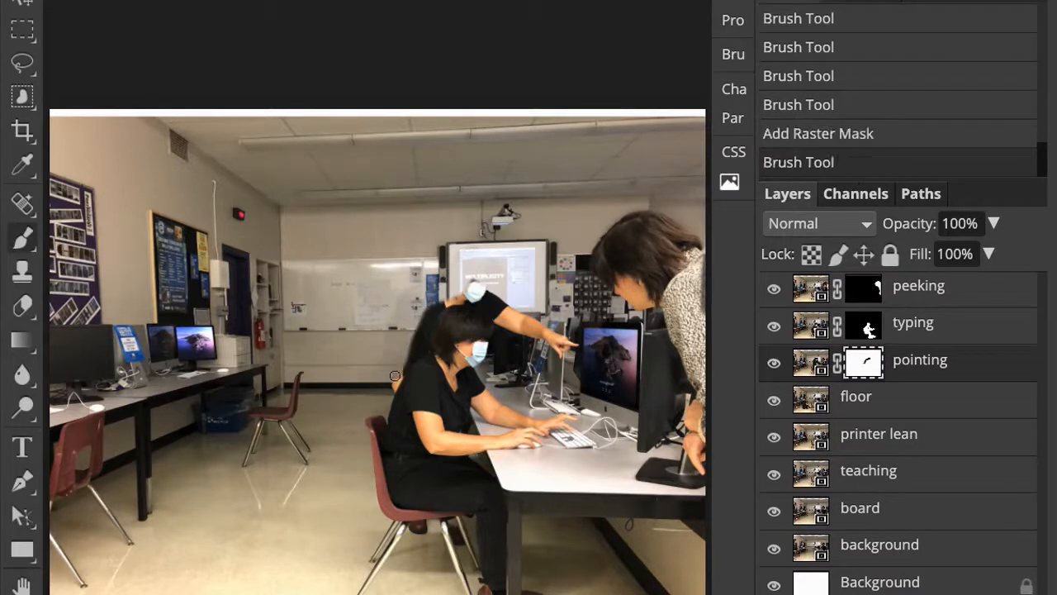
mouse_move(433, 319)
left_mouse_down()
mouse_move(517, 315)
mouse_move(508, 321)
mouse_move(522, 328)
mouse_move(525, 318)
mouse_move(558, 357)
left_mouse_up()
key("ctrl+i")
Step: Isolate the woman sitting on the ground on the floor layer by painting over her on a raster mask and inverting it
left_click(844, 404)
mouse_move(253, 430)
left_mouse_down()
mouse_move(259, 394)
mouse_move(211, 504)
mouse_move(215, 482)
mouse_move(221, 520)
mouse_move(280, 535)
mouse_move(303, 475)
mouse_move(250, 478)
mouse_move(287, 445)
mouse_move(319, 475)
mouse_move(323, 500)
mouse_move(366, 521)
mouse_move(338, 487)
left_mouse_up()
left_click_drag(251, 496, 238, 511)
key("ctrl+i")
Step: Isolate the woman beside the printer on the printer lean layer by painting over her on a new raster mask and inverting it
left_click(867, 435)
left_click(867, 593)
mouse_move(301, 324)
left_mouse_down()
mouse_move(241, 303)
mouse_move(238, 344)
mouse_move(285, 378)
mouse_move(284, 399)
mouse_move(289, 363)
left_mouse_up()
key("ctrl+i")
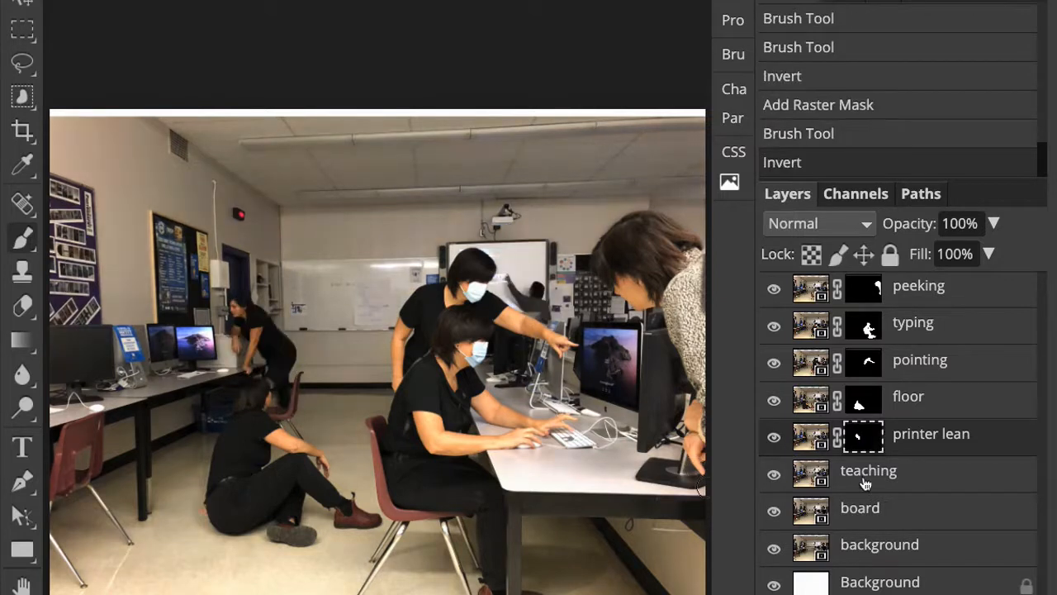
Step: Isolate the figure at the projector screen on the teaching layer with a painted, inverted raster mask, and add a raster mask to the board layer
left_click(865, 483)
left_click(868, 592)
mouse_move(529, 312)
left_mouse_down()
mouse_move(535, 281)
mouse_move(516, 302)
left_mouse_up()
key("ctrl+i")
key("alt+bracketleft")
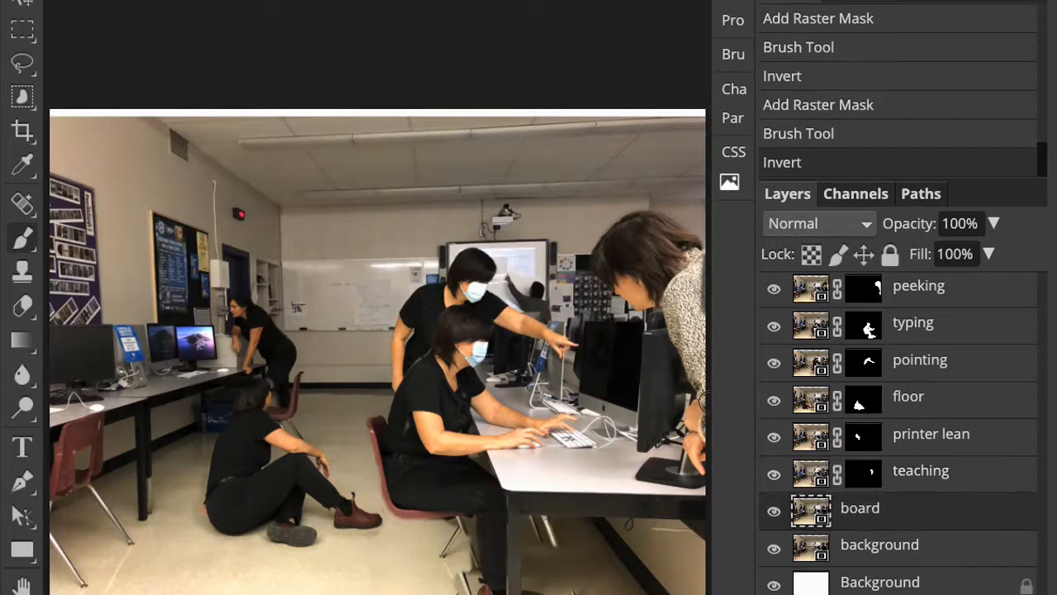
left_click(867, 592)
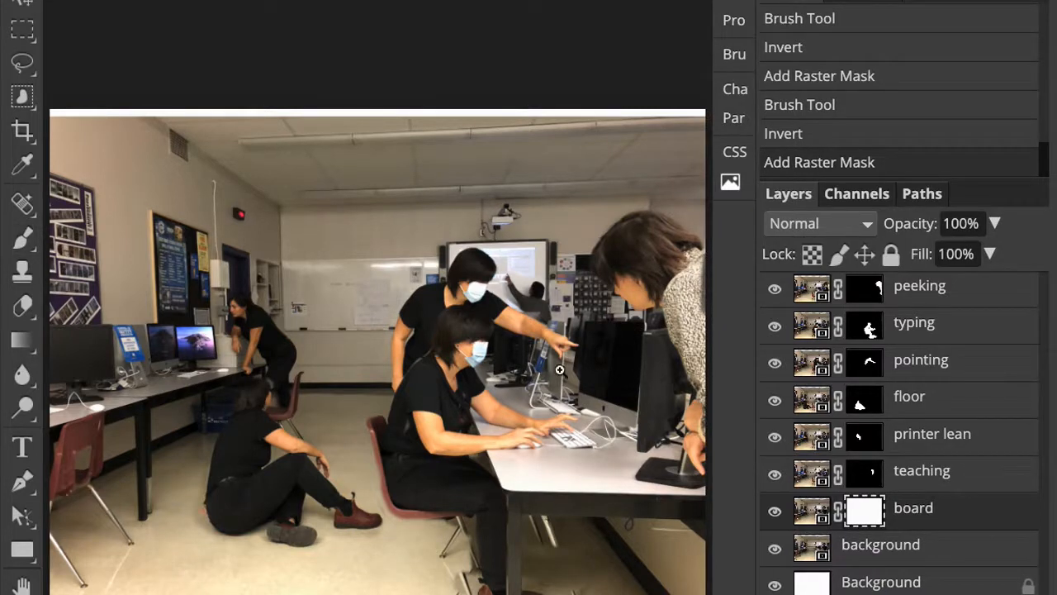
Step: Touch up the teaching layer's mask with a smaller brush where the figure at the screen meets the pointing woman's outstretched arm
scroll(537, 345, "up", 1)
scroll(539, 344, "up", 3)
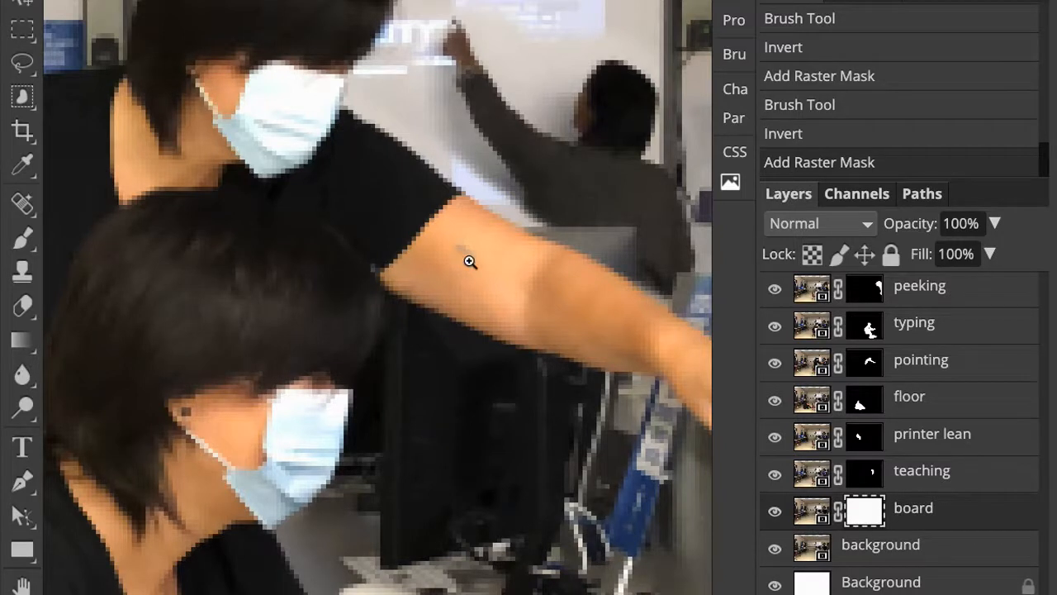
left_click(922, 480)
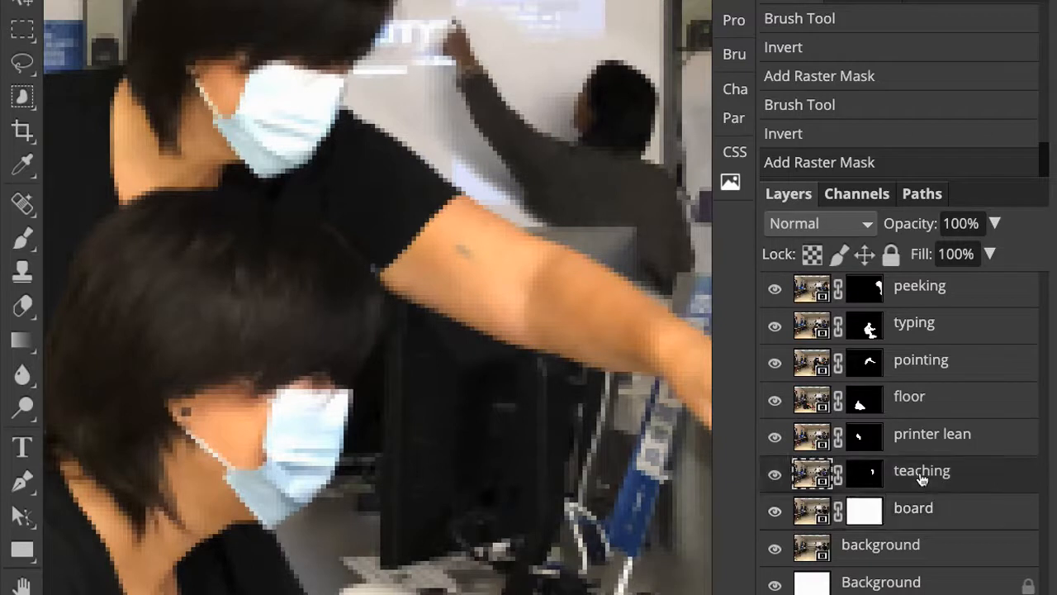
left_click(824, 477)
left_click(873, 476)
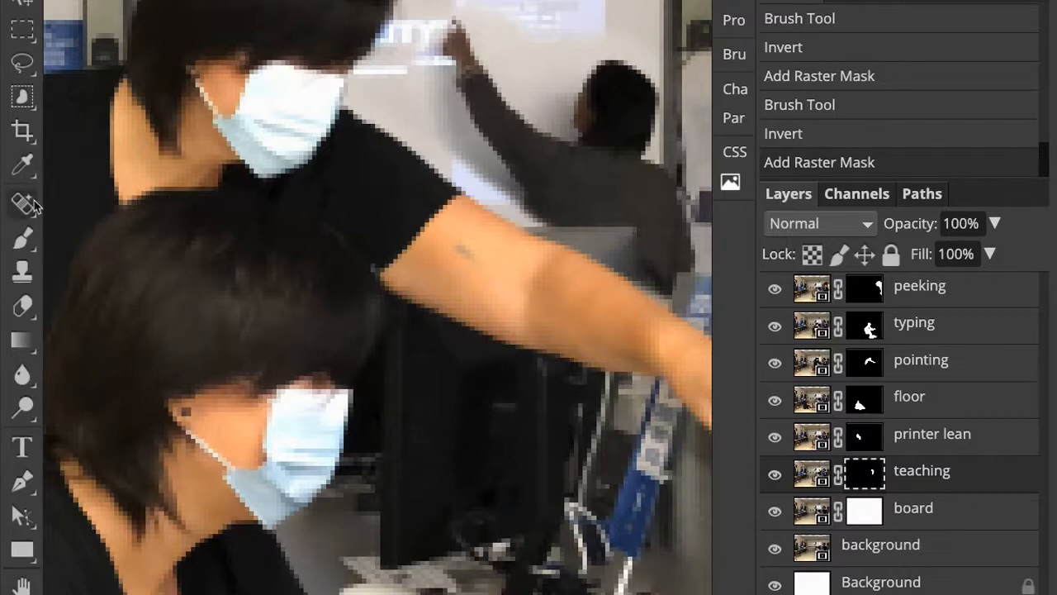
left_click(23, 238)
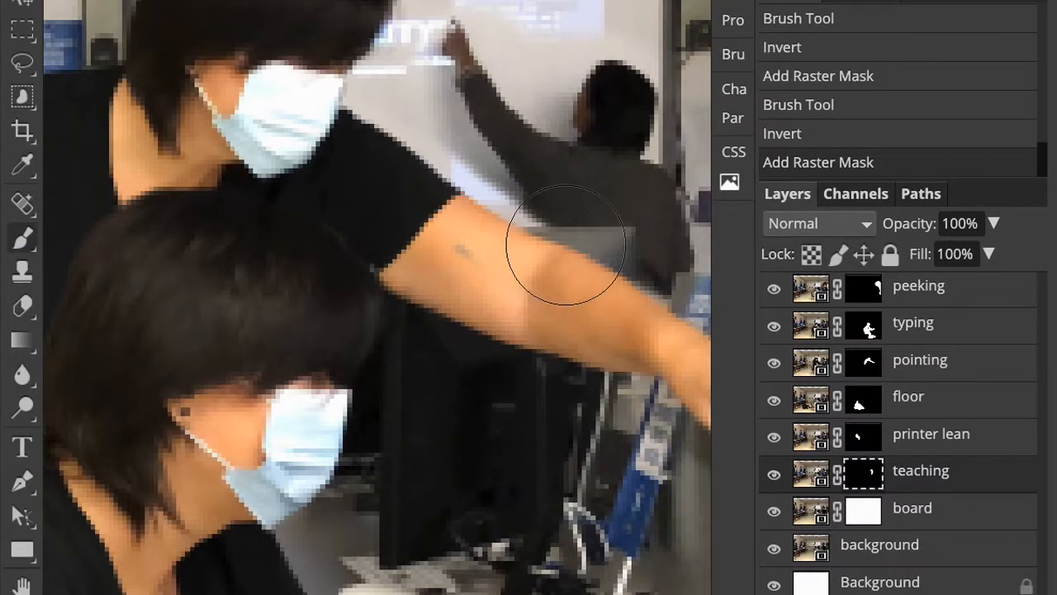
key("bracketleft")
key("bracketleft")
key("bracketleft")
key("bracketleft")
key("bracketleft")
key("bracketleft")
left_click(535, 208)
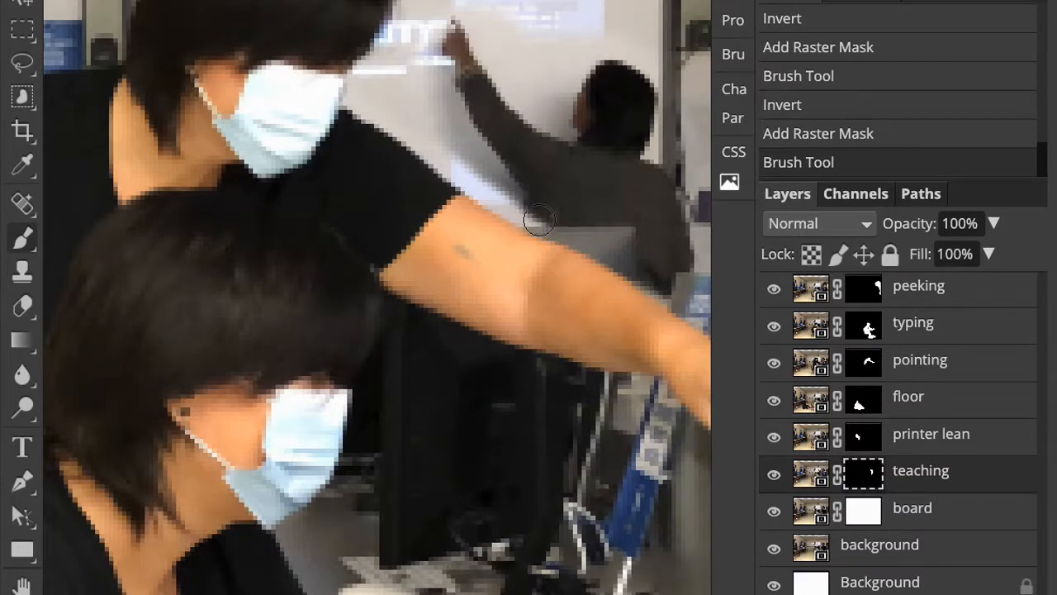
mouse_move(534, 224)
left_mouse_down()
mouse_move(578, 209)
mouse_move(620, 245)
left_mouse_up()
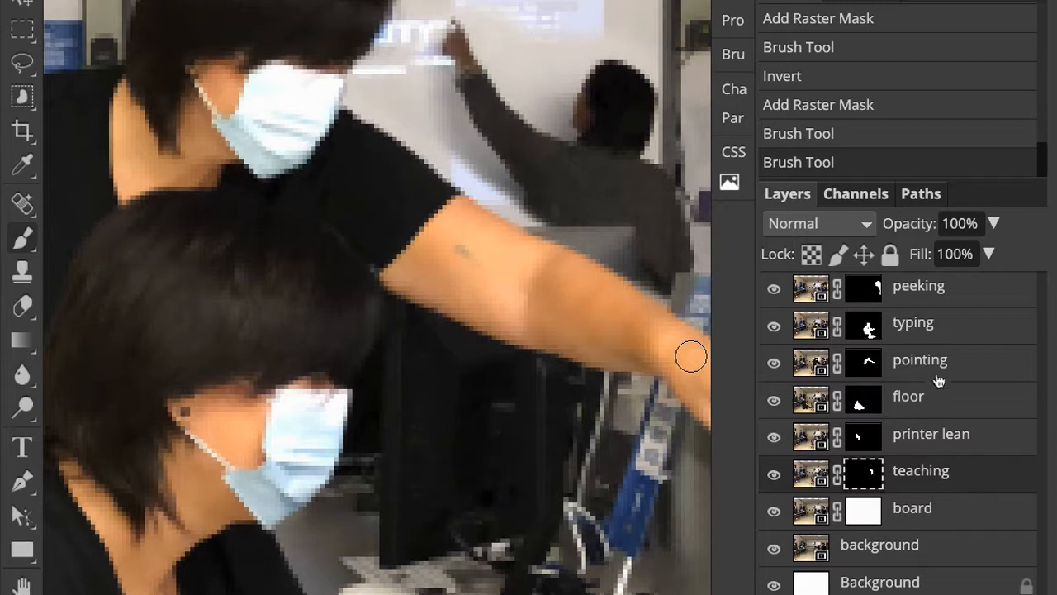
Step: Refine the pointing layer's mask by brushing along the standing woman's shoulder and outstretched arm
left_click(869, 366)
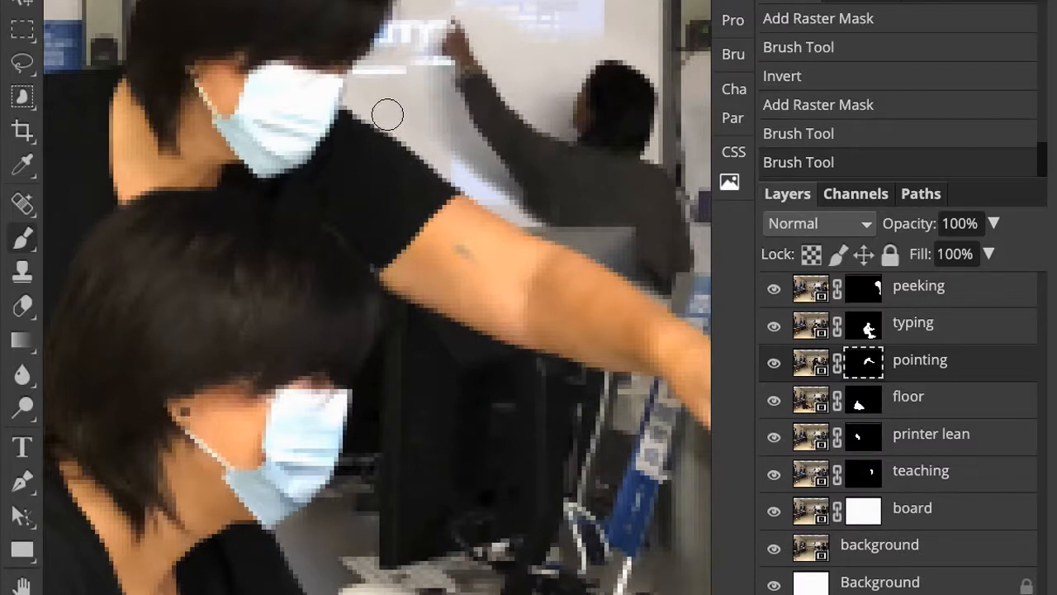
mouse_move(413, 130)
left_mouse_down()
mouse_move(510, 208)
mouse_move(601, 241)
mouse_move(694, 313)
left_mouse_up()
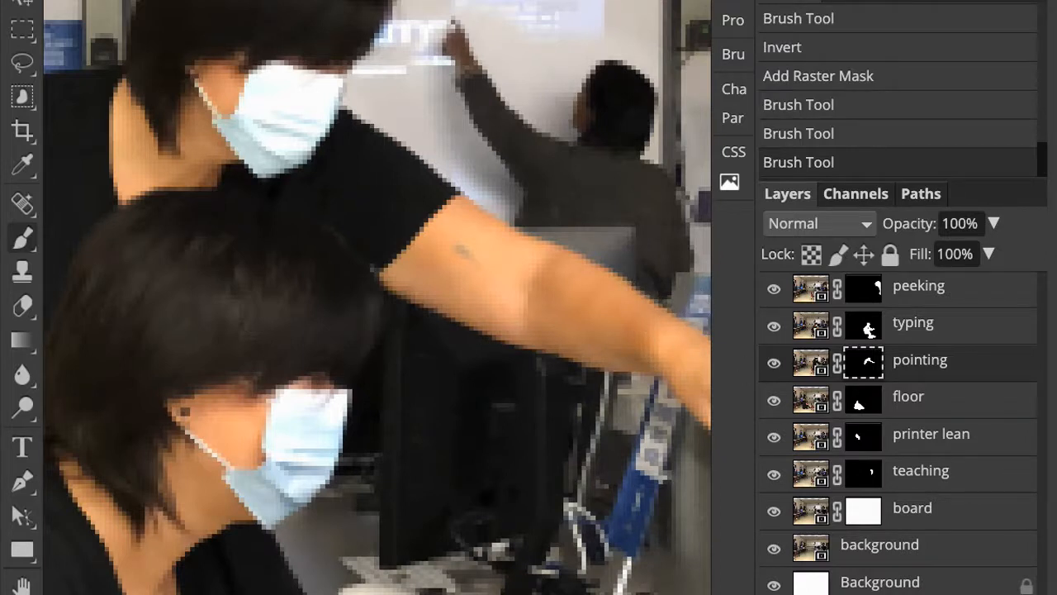
mouse_move(447, 253)
left_mouse_down()
mouse_move(476, 262)
mouse_move(389, 259)
mouse_move(402, 261)
left_mouse_up()
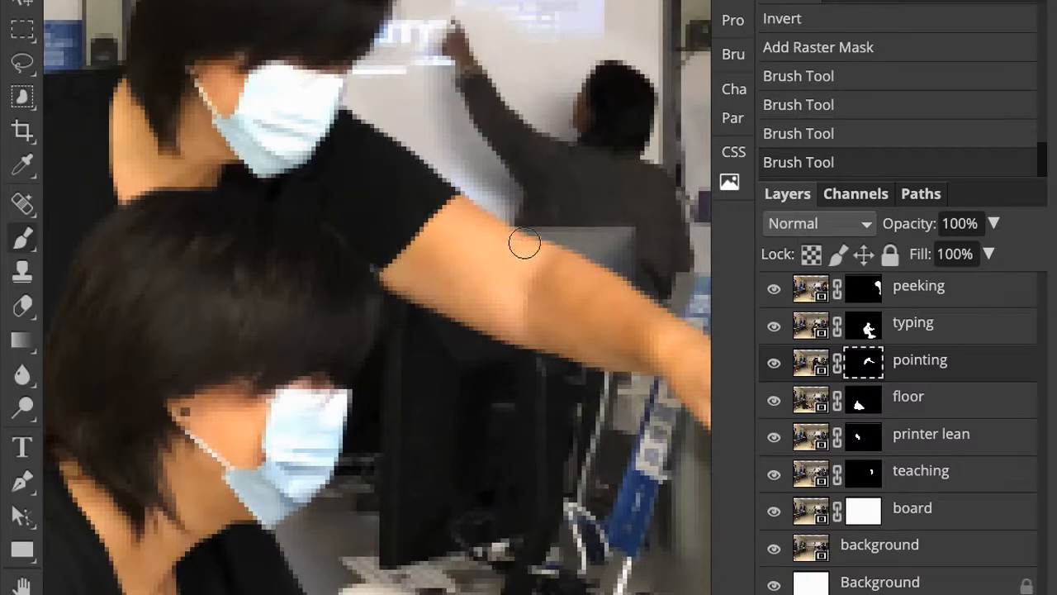
Step: Touch up the typing layer's mask along the pale fringe at the seated woman's shoulder with the brush at 100% hardness
key("space")
mouse_move(555, 289)
left_mouse_down()
mouse_move(380, 295)
mouse_move(249, 344)
mouse_move(495, 245)
left_mouse_up()
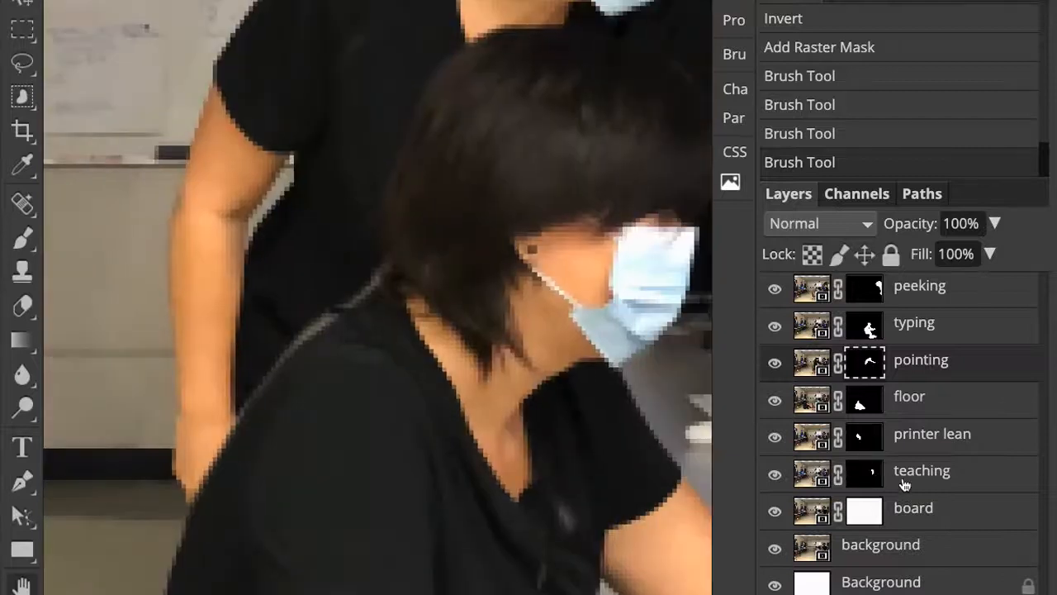
left_click(865, 329)
mouse_move(360, 269)
left_mouse_down()
mouse_move(330, 295)
mouse_move(377, 285)
mouse_move(281, 357)
mouse_move(251, 400)
left_mouse_up()
left_click(98, 1)
left_click(307, 60)
key("x")
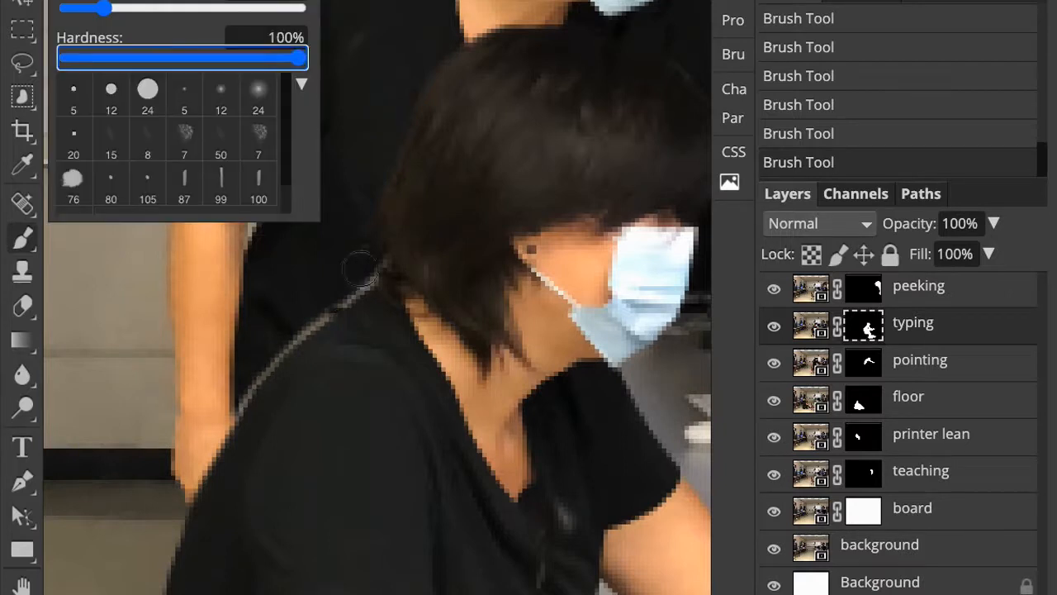
left_click(359, 264)
key("x")
left_click(358, 264)
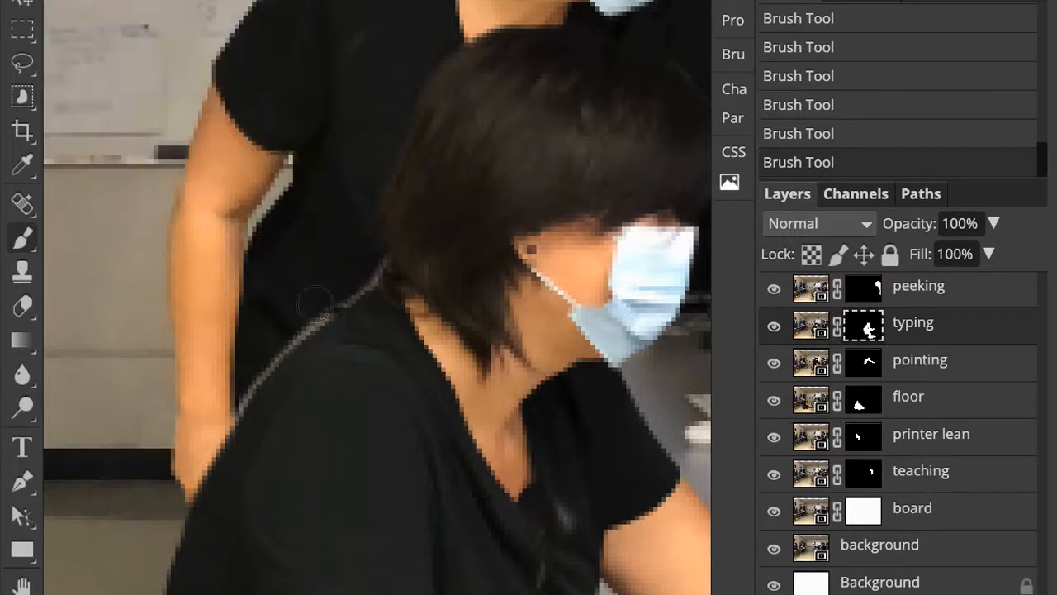
Step: Fit the whole image in view and make the peeking layer's mask active with the Brush tool
left_click(22, 594)
double_click(23, 591)
left_click(925, 286)
left_click(866, 290)
left_click(23, 239)
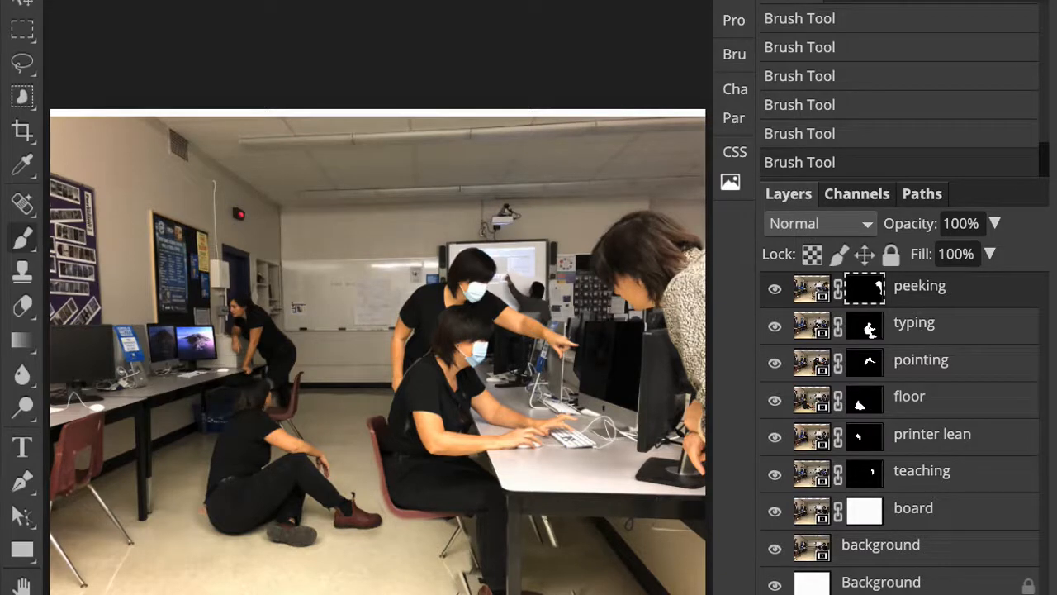
Step: Save the composite as a PSD and export it as a 792 × 612 px JPG at 70% quality
left_click(23, 0)
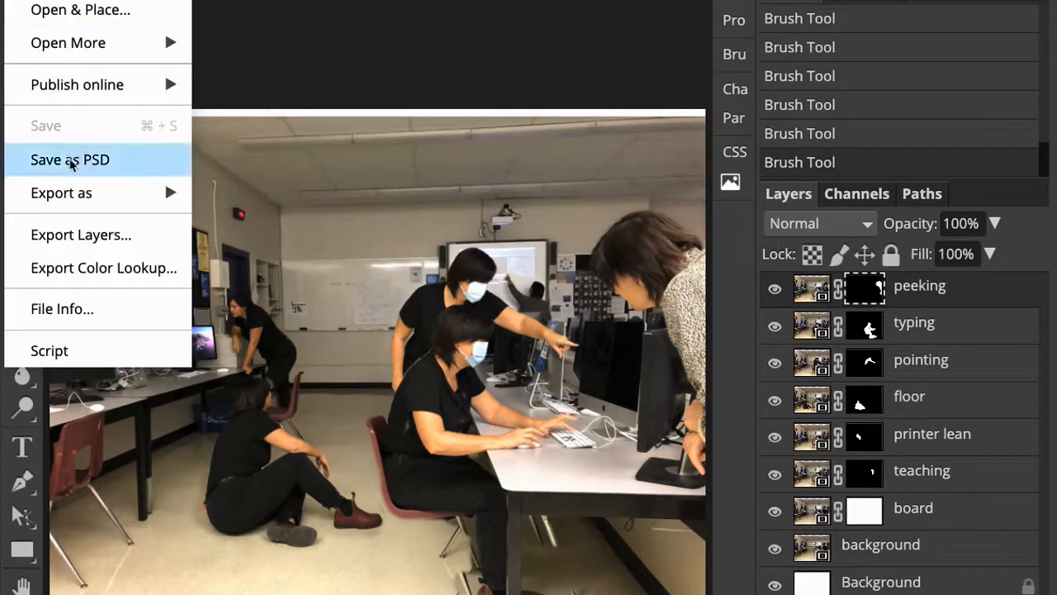
left_click(71, 161)
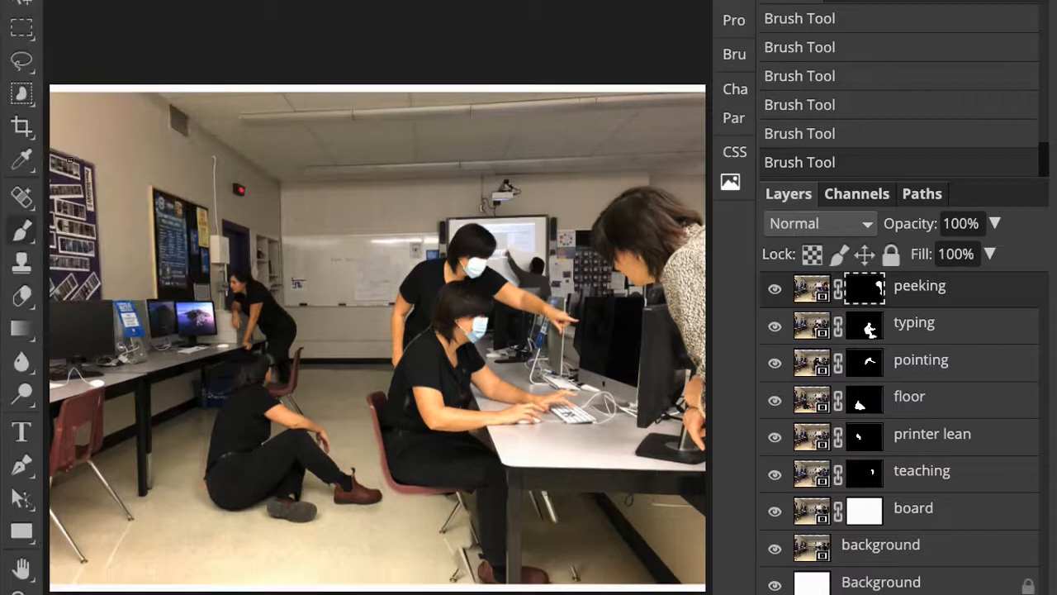
left_click(23, 0)
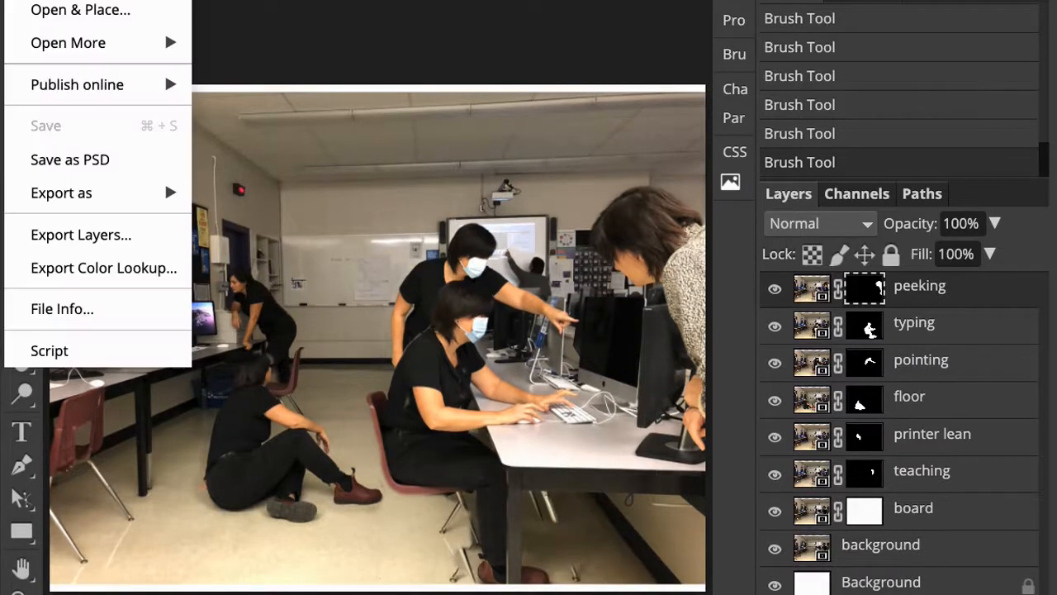
mouse_move(79, 195)
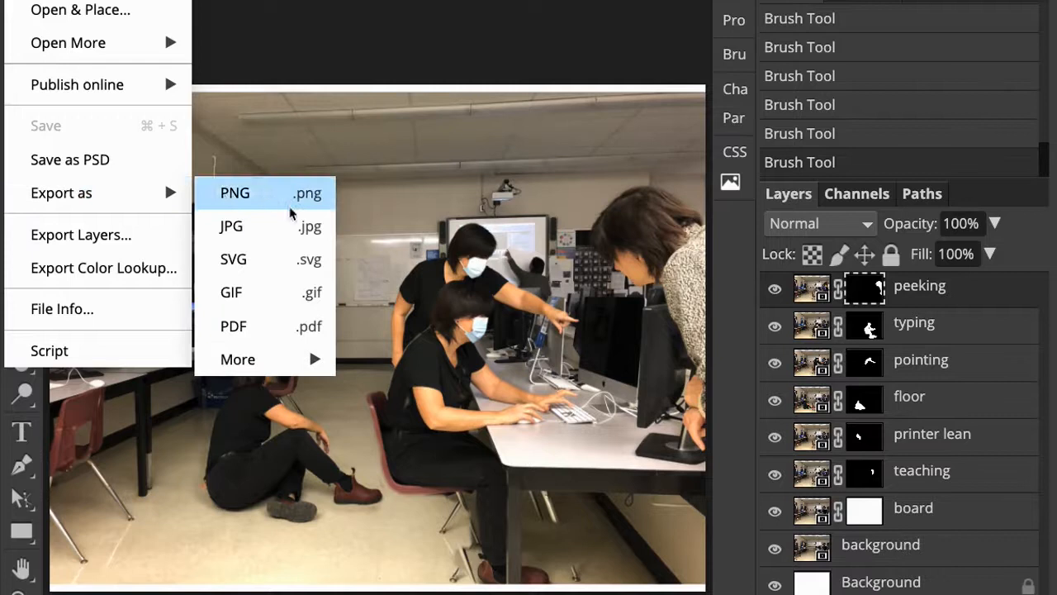
left_click(284, 229)
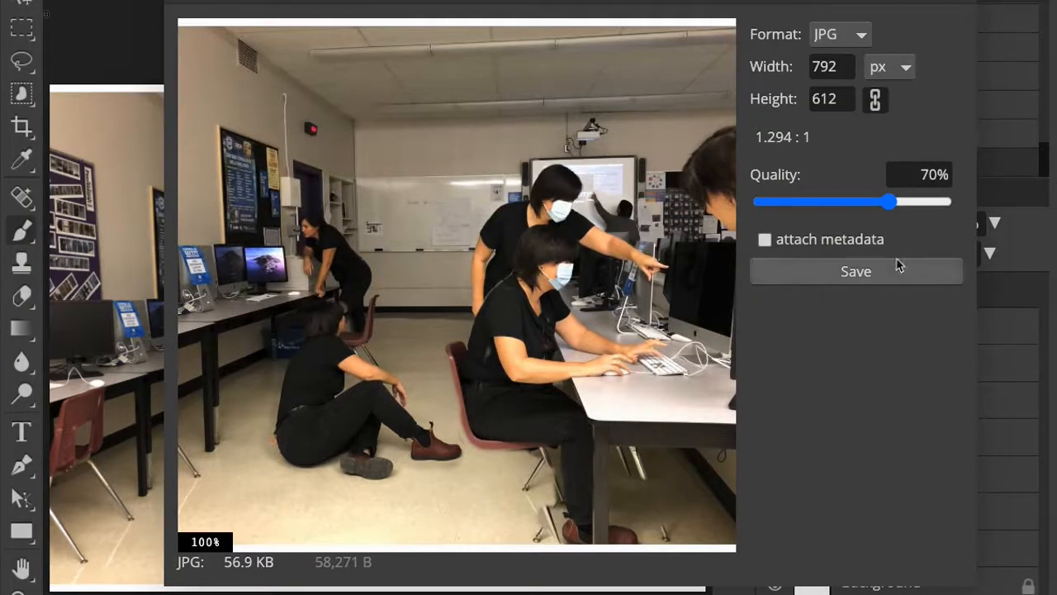
left_click(859, 281)
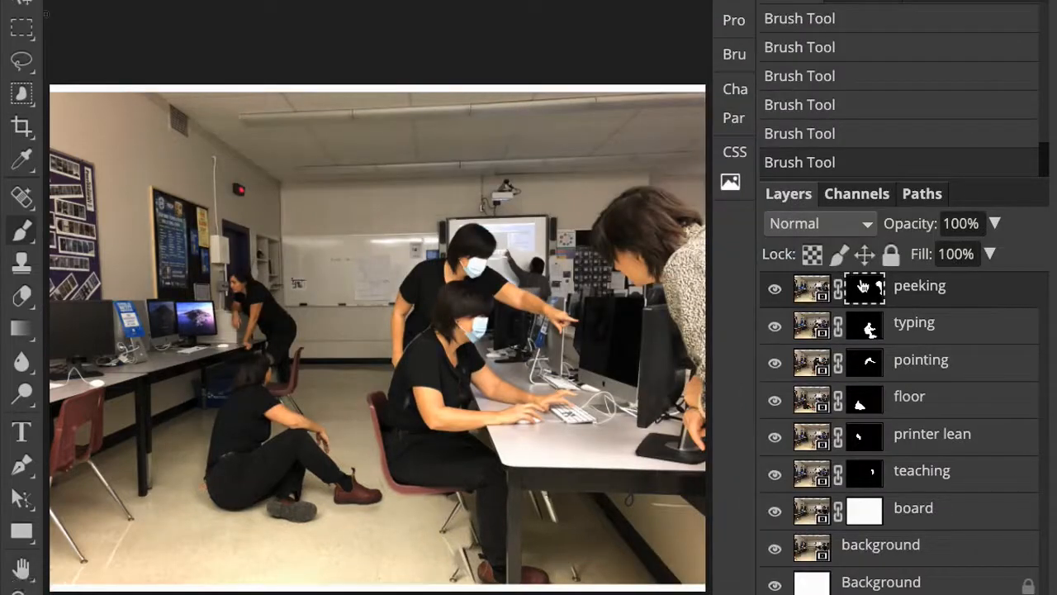